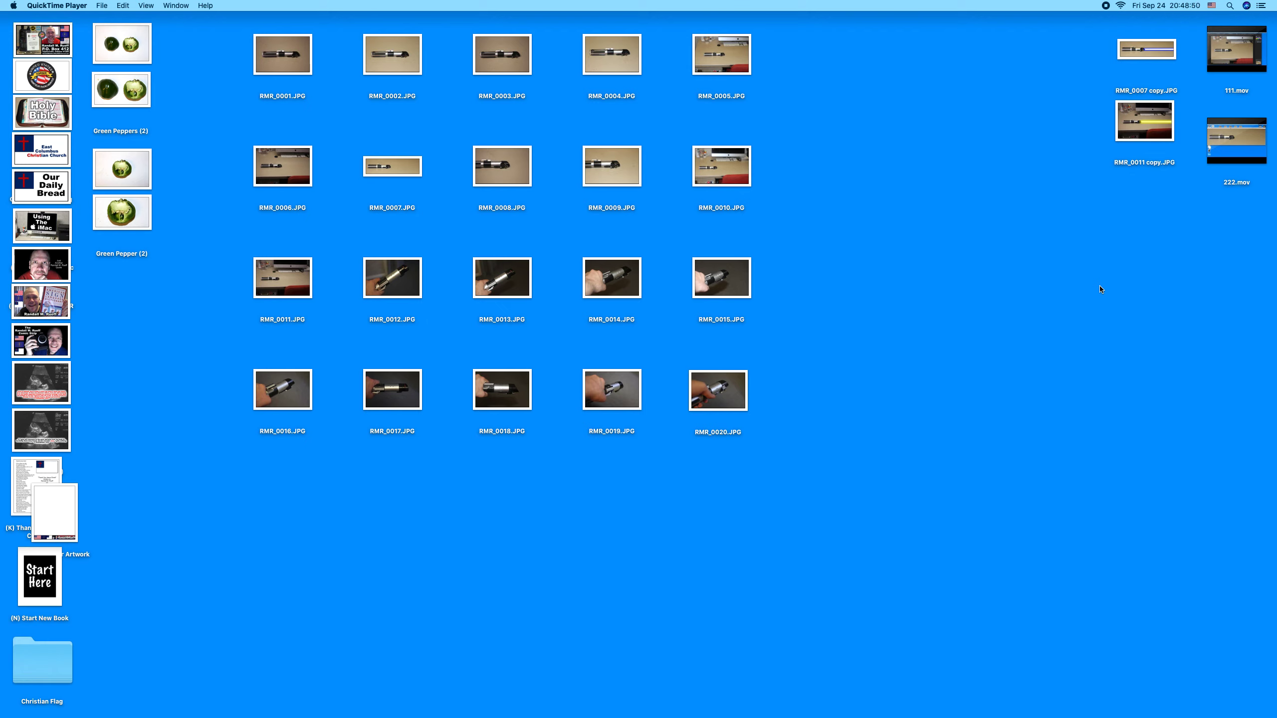
Step: Duplicate RMR_0011 copy.JPG as RMR_0011 copy 2.JPG and place the copy below the original
{"action": "mouse_move", "coordinate": [1254, 154]}
{"action": "left_click", "coordinate": [1121, 258]}
{"action": "left_click", "coordinate": [1139, 130]}
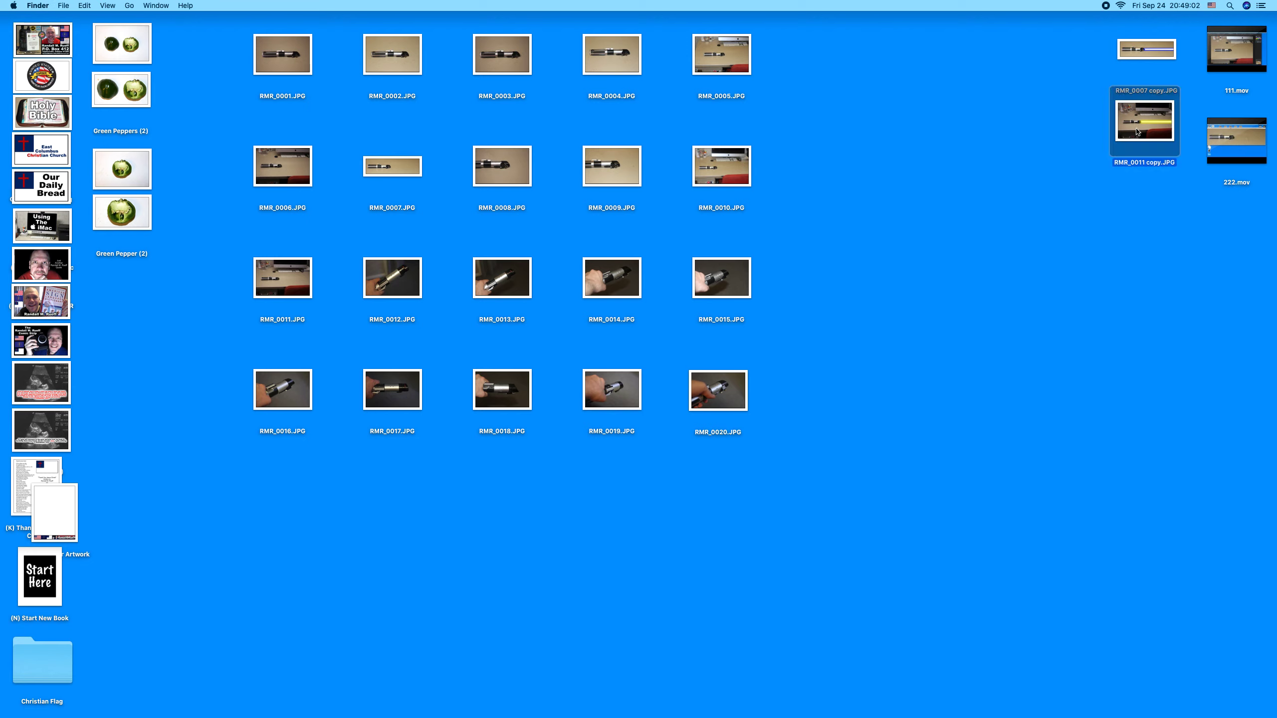
{"action": "key", "text": "super+d"}
{"action": "left_click_drag", "start_coordinate": [1170, 153], "coordinate": [1137, 213]}
{"action": "left_click", "coordinate": [1052, 227]}
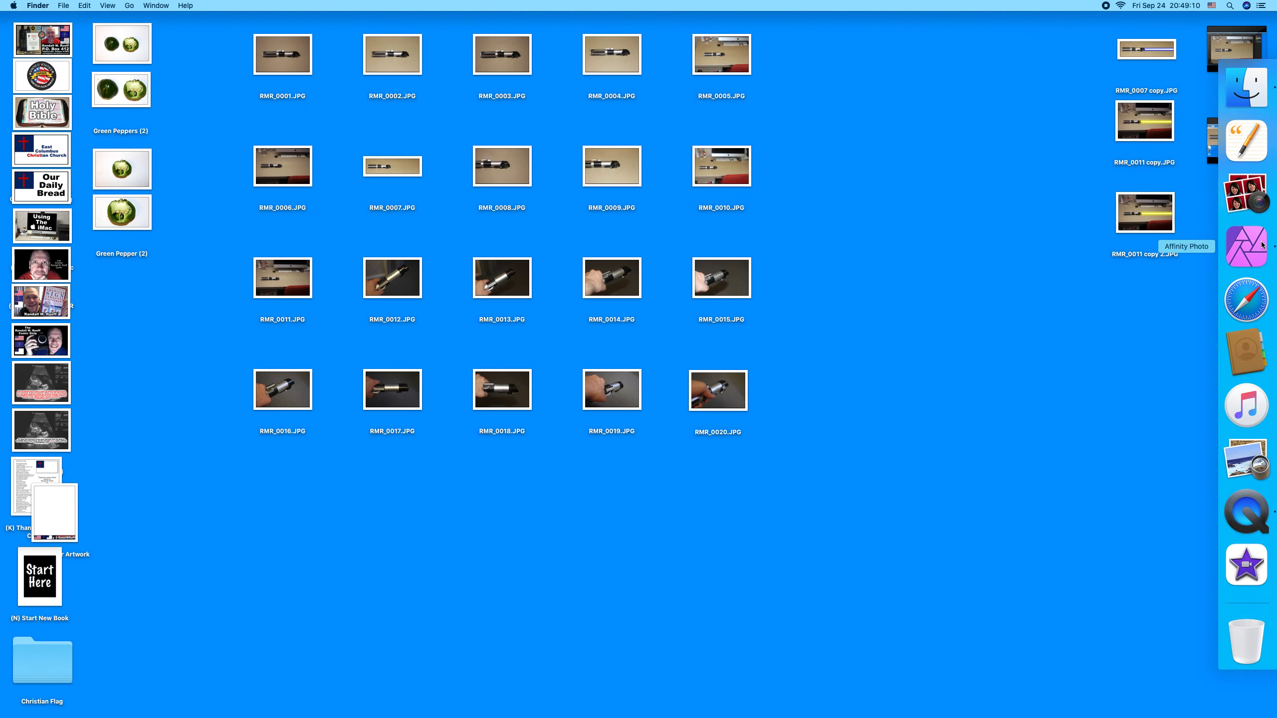
Step: Launch Affinity Photo and open RMR_0011 copy 2.JPG from the Desktop
{"action": "left_click", "coordinate": [1252, 245]}
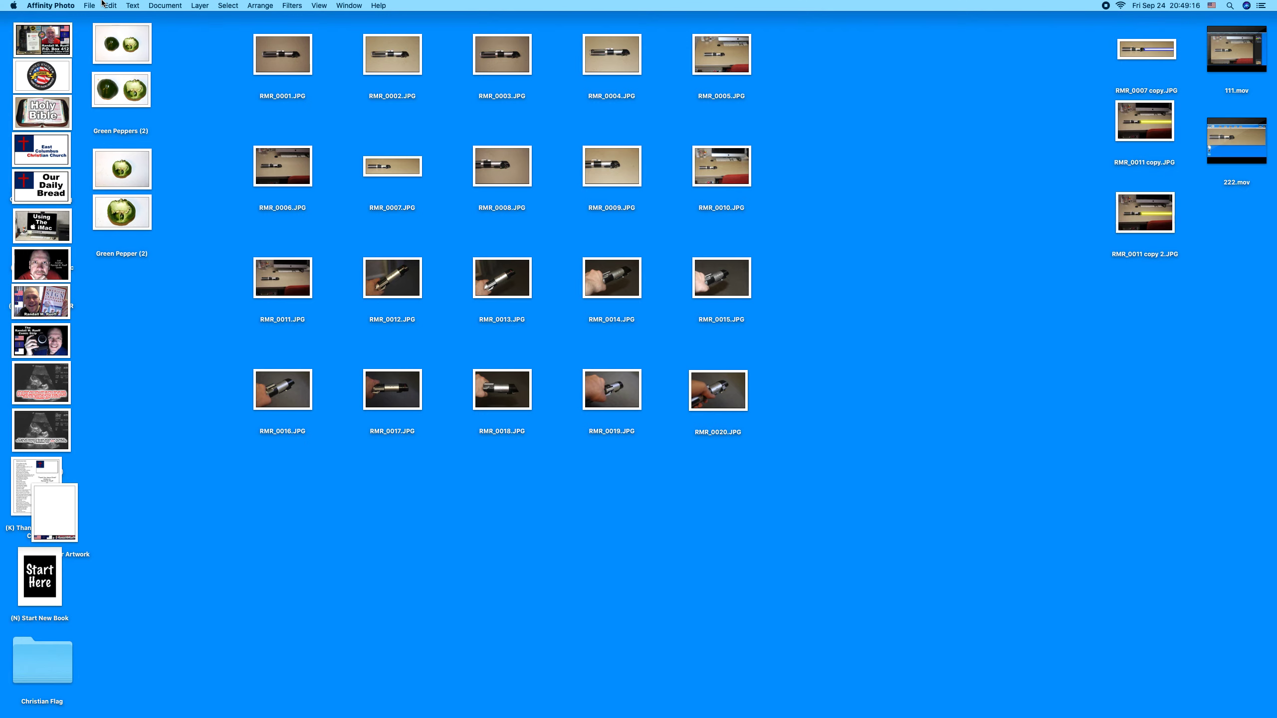
{"action": "left_click", "coordinate": [91, 5]}
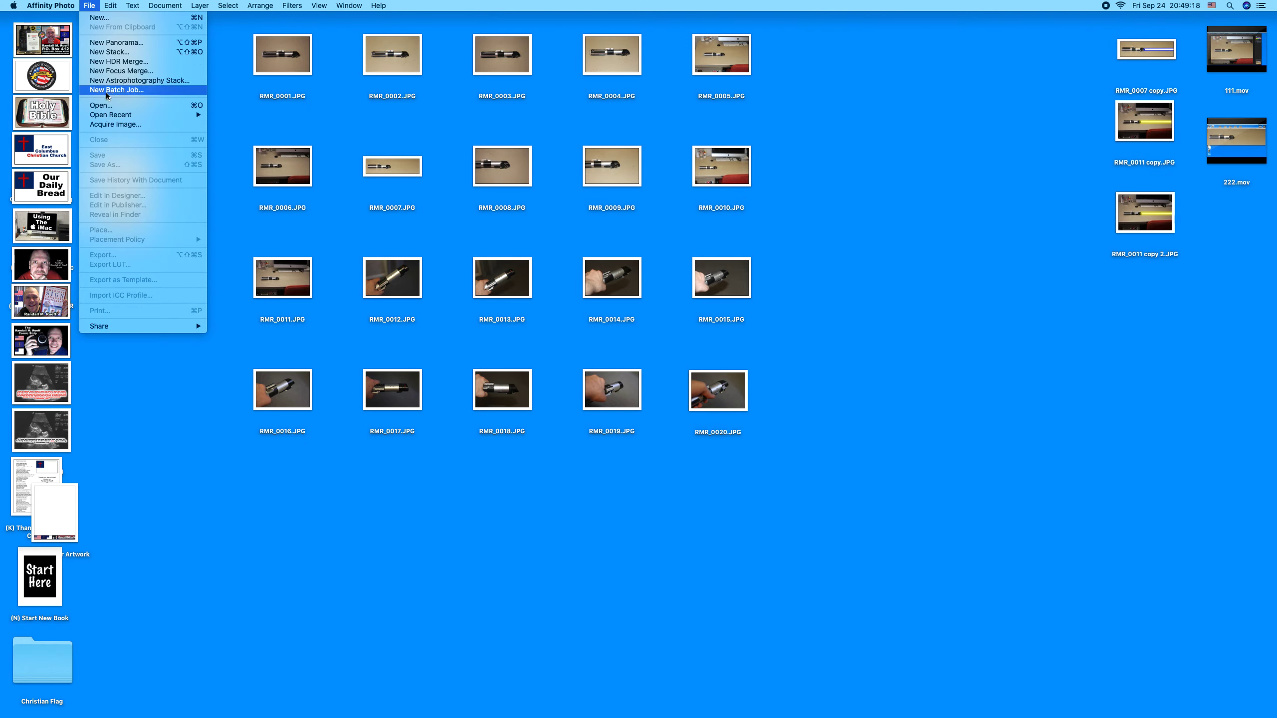
{"action": "left_click", "coordinate": [105, 107]}
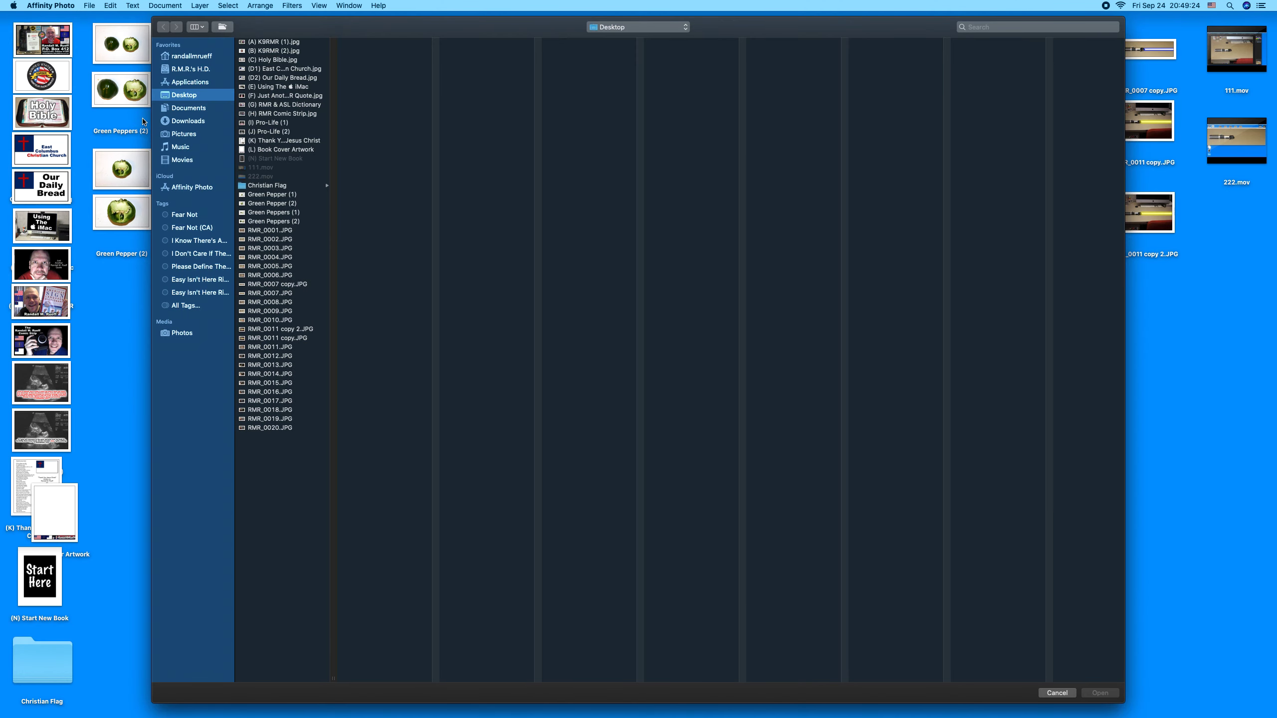
{"action": "double_click", "coordinate": [294, 329]}
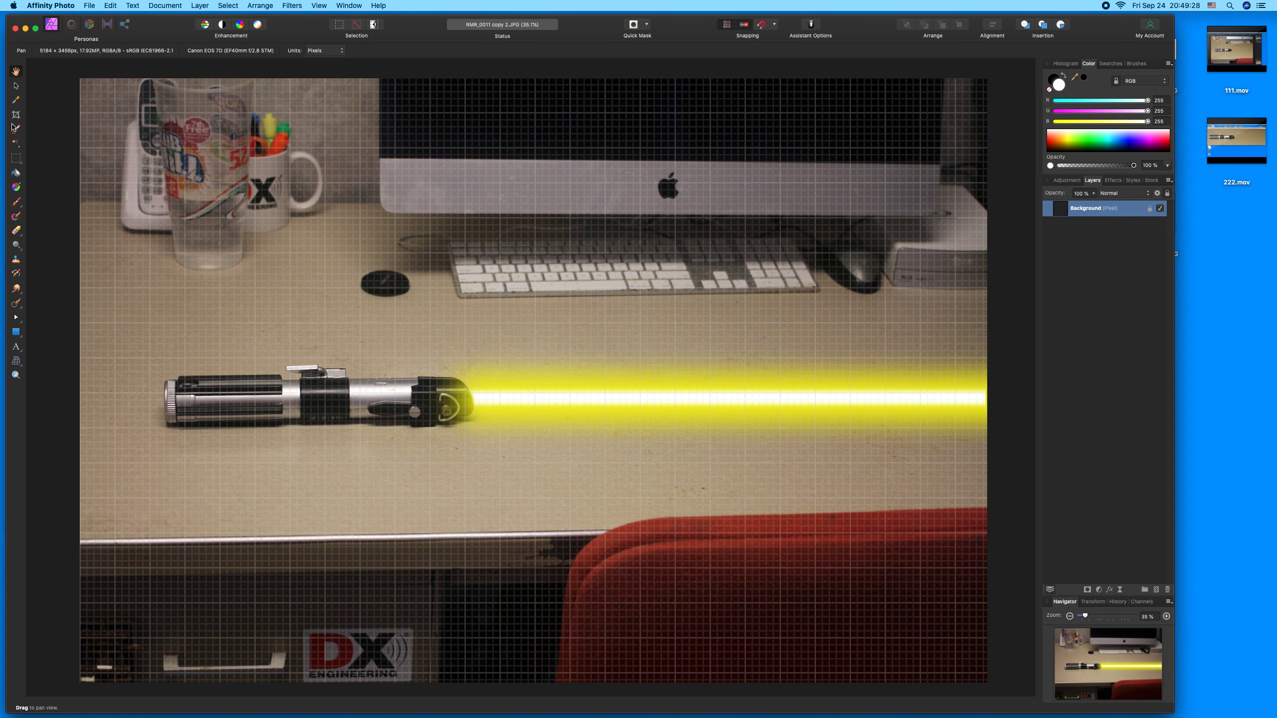
Step: Set the Crop tool to a Custom Ratio of 16 by 9
{"action": "left_click", "coordinate": [15, 115]}
{"action": "left_click", "coordinate": [153, 50]}
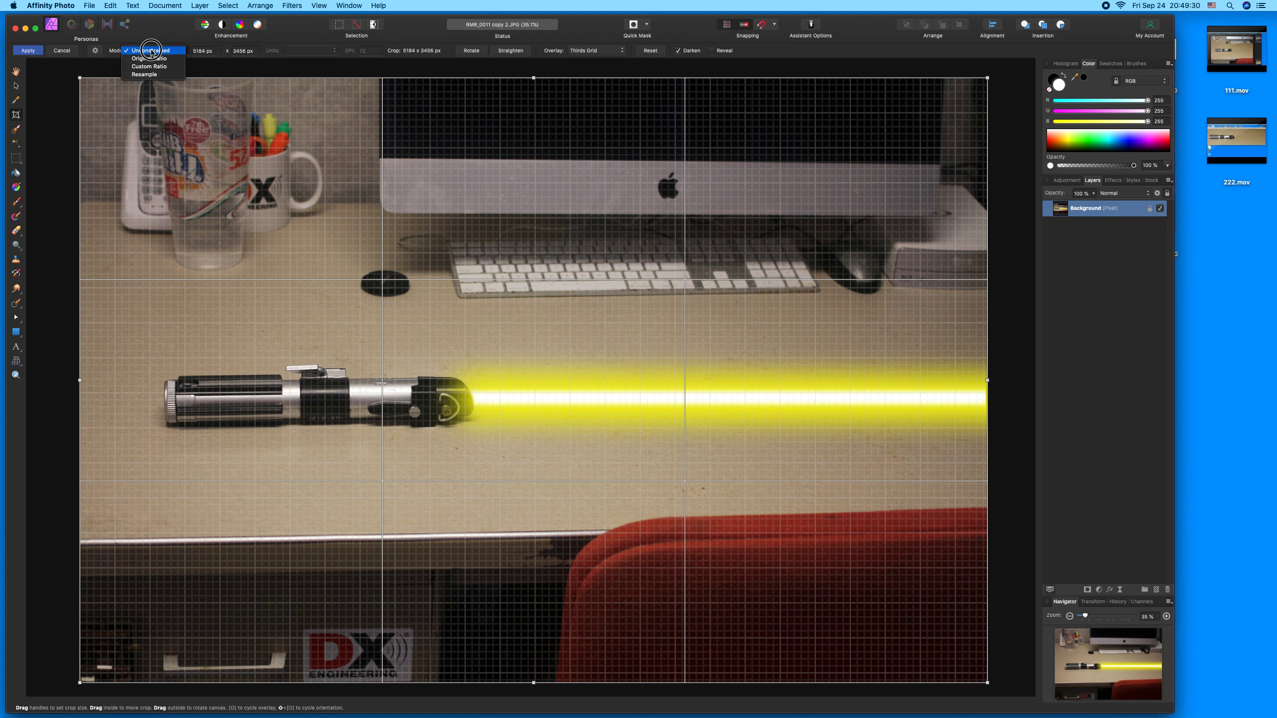
{"action": "left_click", "coordinate": [153, 67]}
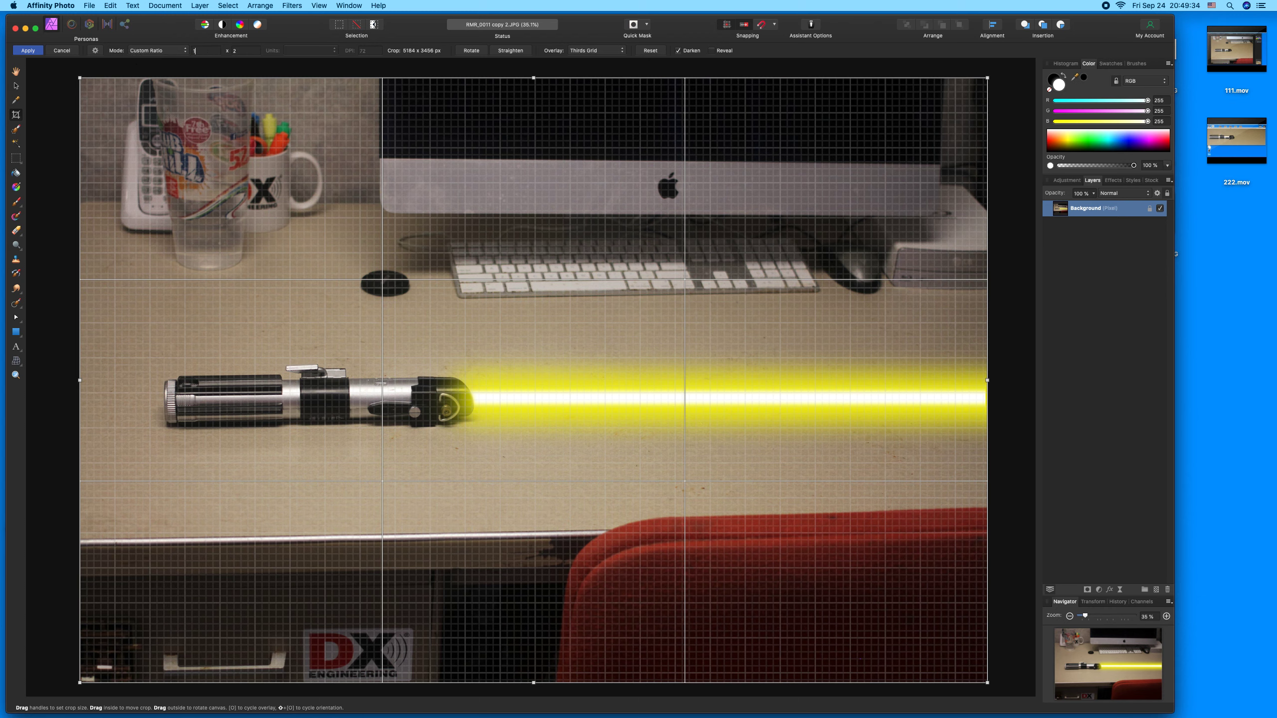
{"action": "key", "text": "Tab"}
{"action": "type", "text": "9"}
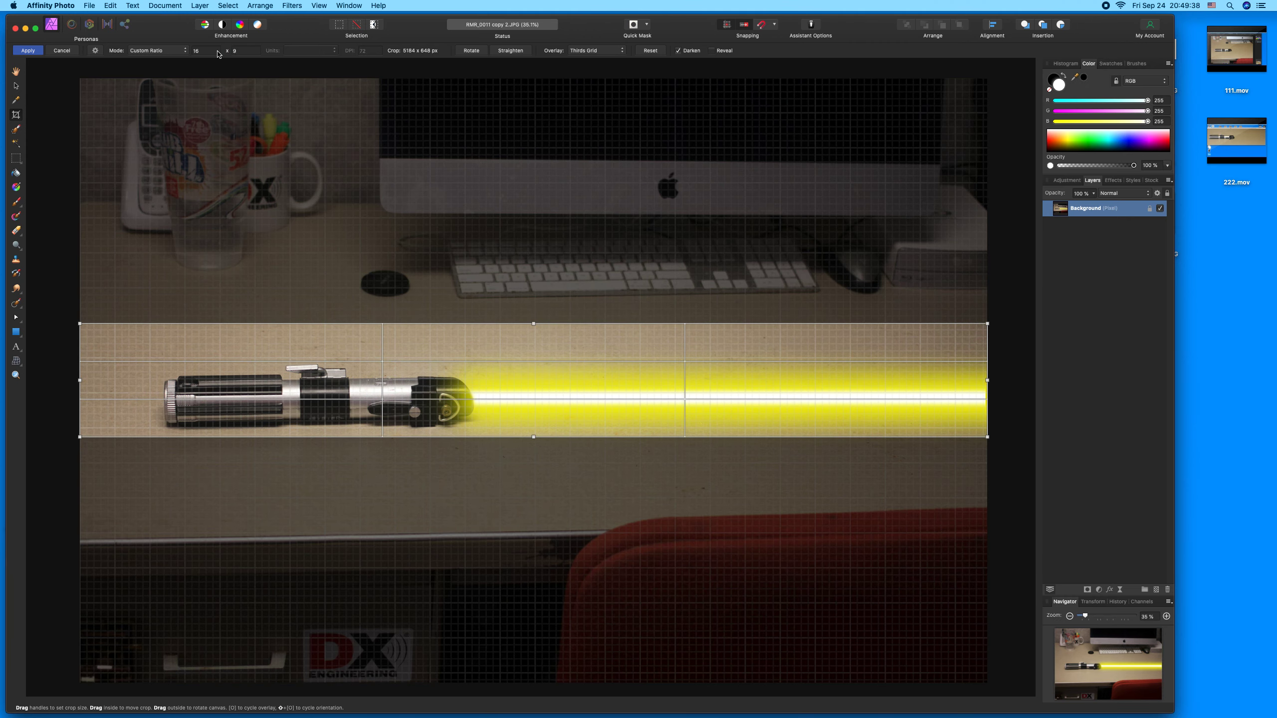
{"action": "key", "text": "Return"}
Step: Roughly frame the crop box over the lightsaber, at about 3574x2010 px
{"action": "left_click_drag", "start_coordinate": [83, 129], "coordinate": [150, 166]}
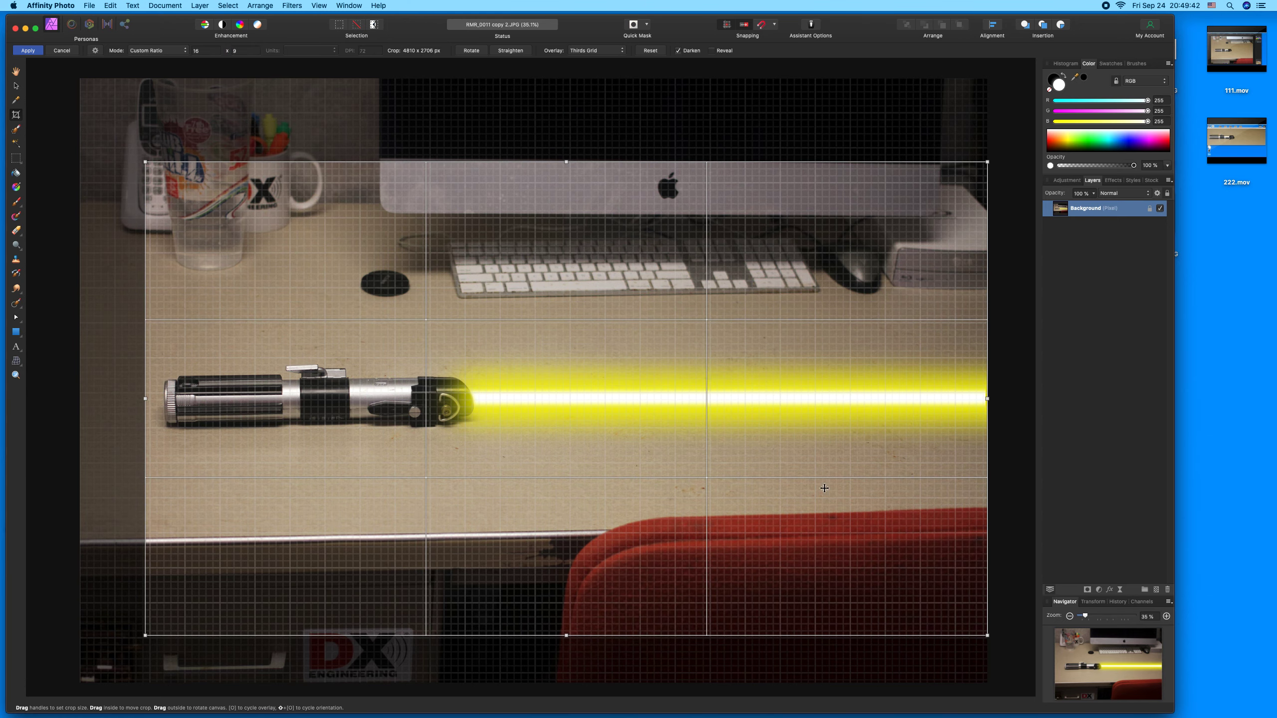
{"action": "left_click_drag", "start_coordinate": [990, 642], "coordinate": [708, 499]}
{"action": "left_click_drag", "start_coordinate": [613, 337], "coordinate": [619, 375]}
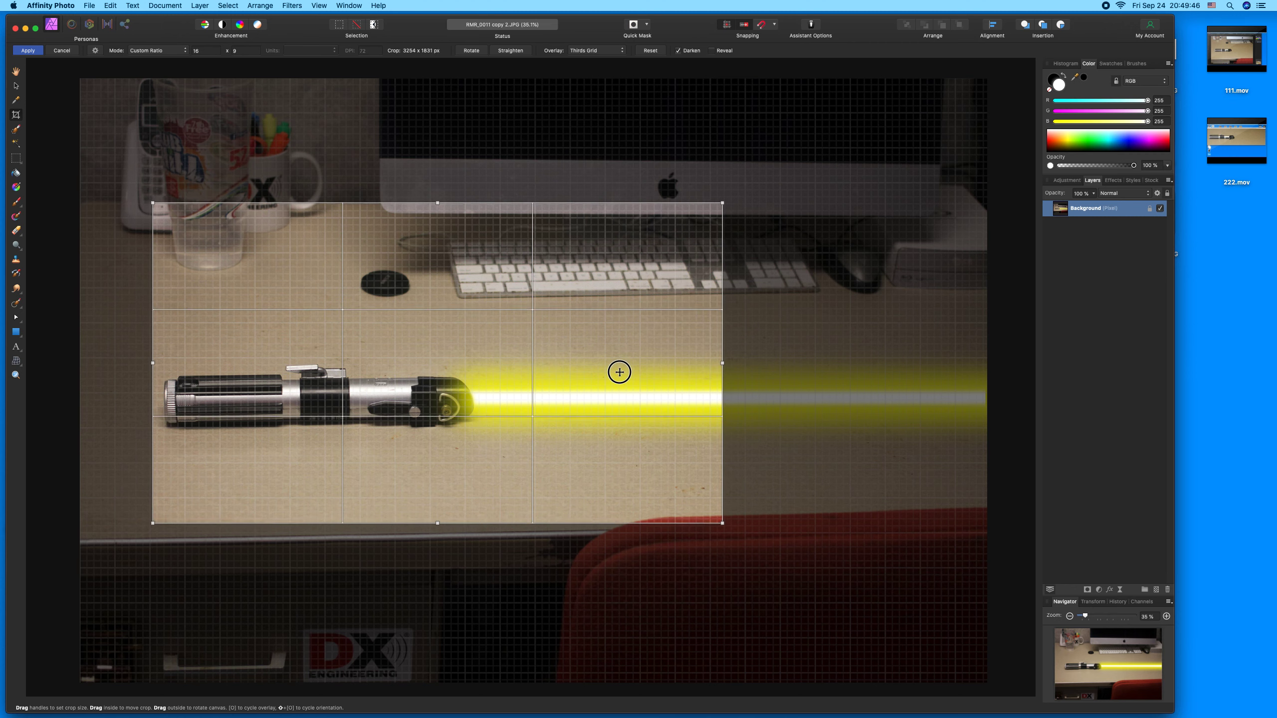
{"action": "left_click_drag", "start_coordinate": [721, 202], "coordinate": [516, 339]}
{"action": "left_click_drag", "start_coordinate": [531, 285], "coordinate": [930, 242]}
{"action": "left_click_drag", "start_coordinate": [846, 238], "coordinate": [922, 327]}
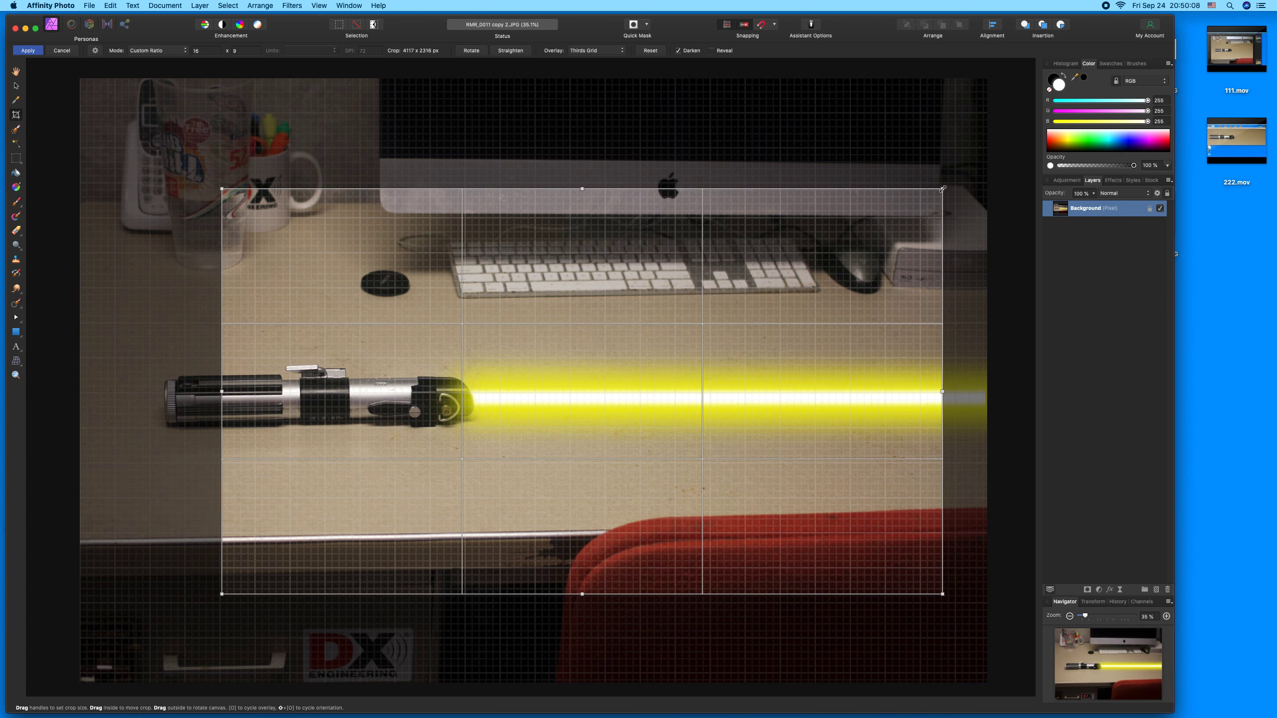
Step: Tighten the crop around the hilt and blade to about 2068x1164 px
{"action": "left_click_drag", "start_coordinate": [942, 189], "coordinate": [682, 336]}
{"action": "left_click_drag", "start_coordinate": [582, 344], "coordinate": [582, 308]}
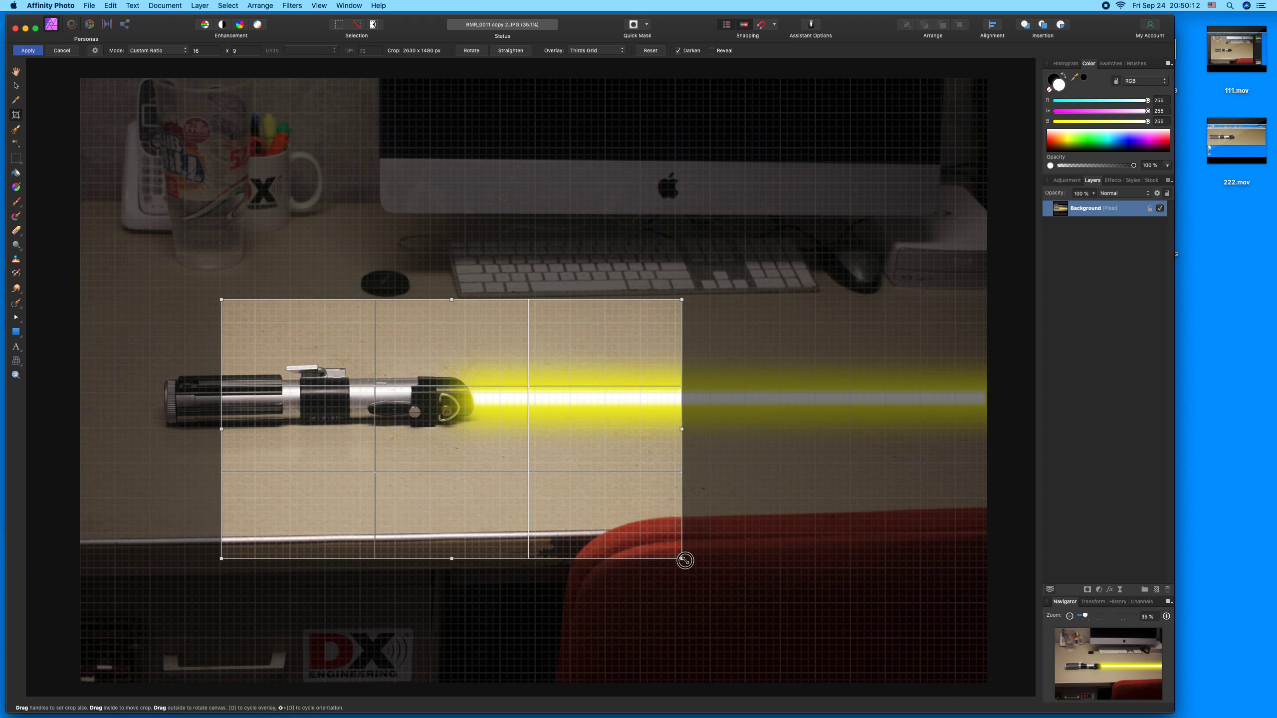
{"action": "left_click_drag", "start_coordinate": [683, 558], "coordinate": [614, 520]}
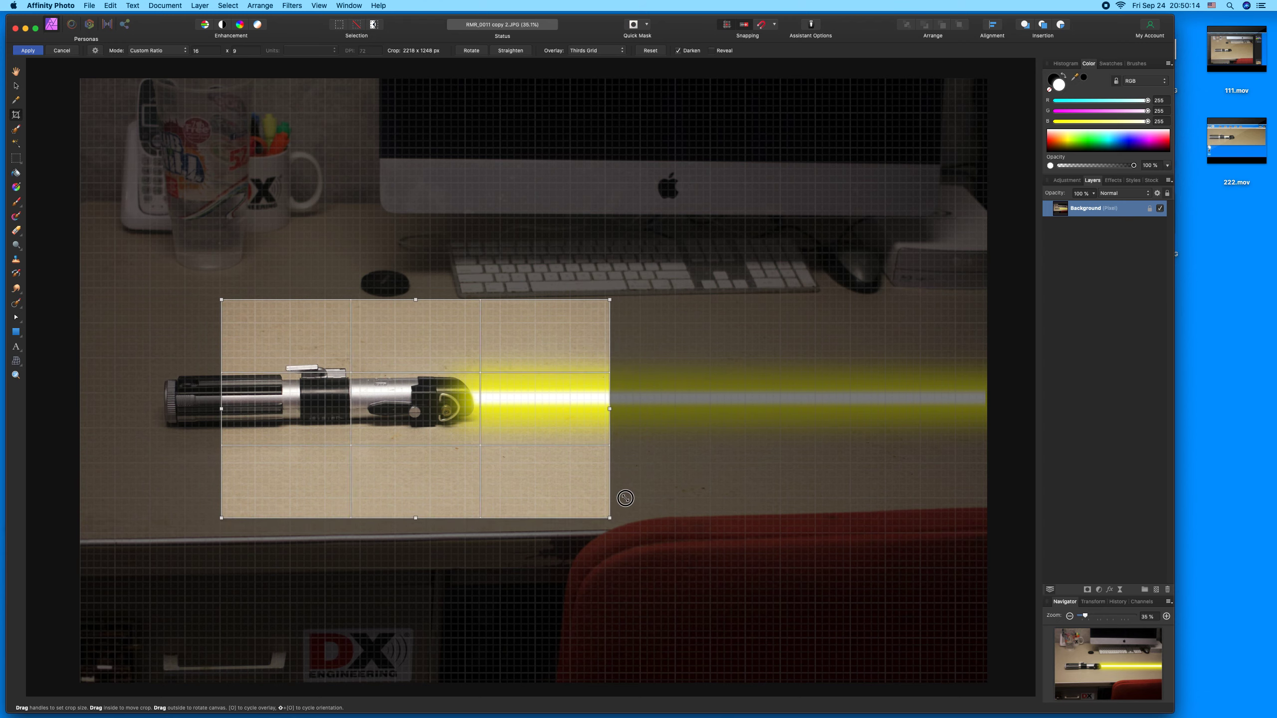
{"action": "left_click_drag", "start_coordinate": [556, 447], "coordinate": [584, 451]}
{"action": "left_click_drag", "start_coordinate": [647, 522], "coordinate": [582, 466]}
Step: Apply the crop, save over RMR_0011 copy 2.JPG, and reopen it in Preview
{"action": "key", "text": "Return"}
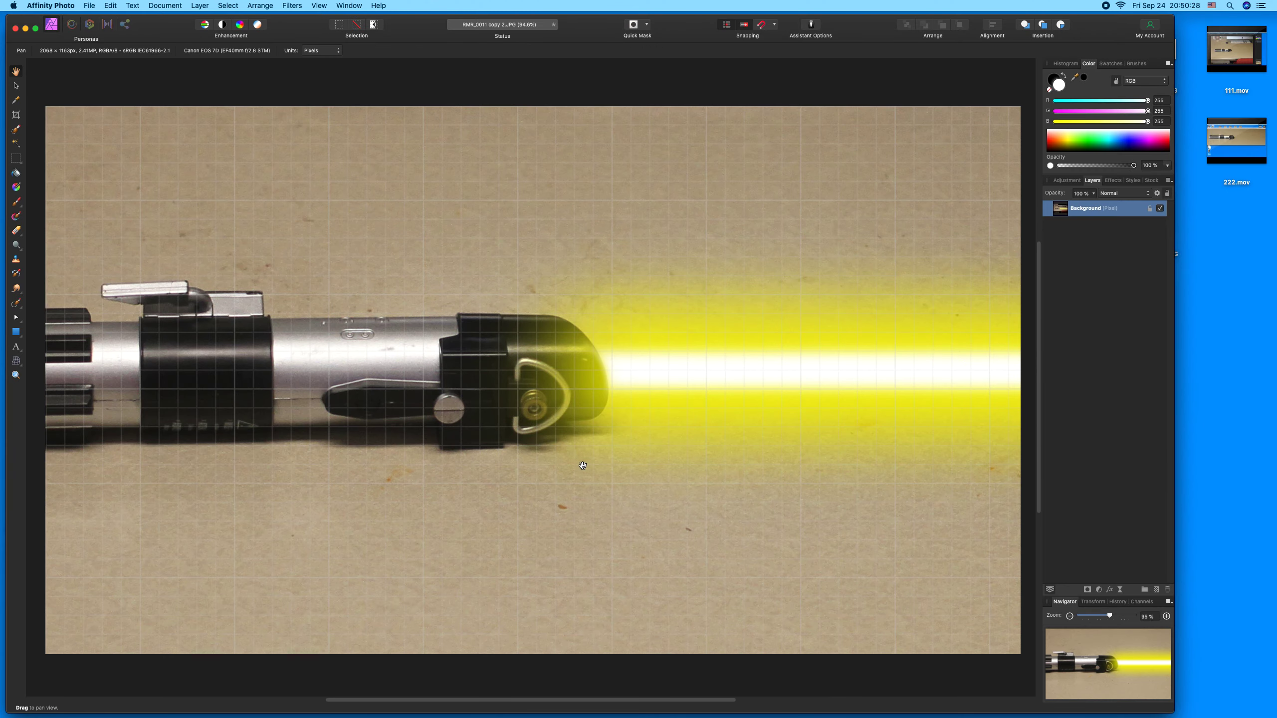
{"action": "key", "text": "super+s"}
{"action": "left_click", "coordinate": [16, 29]}
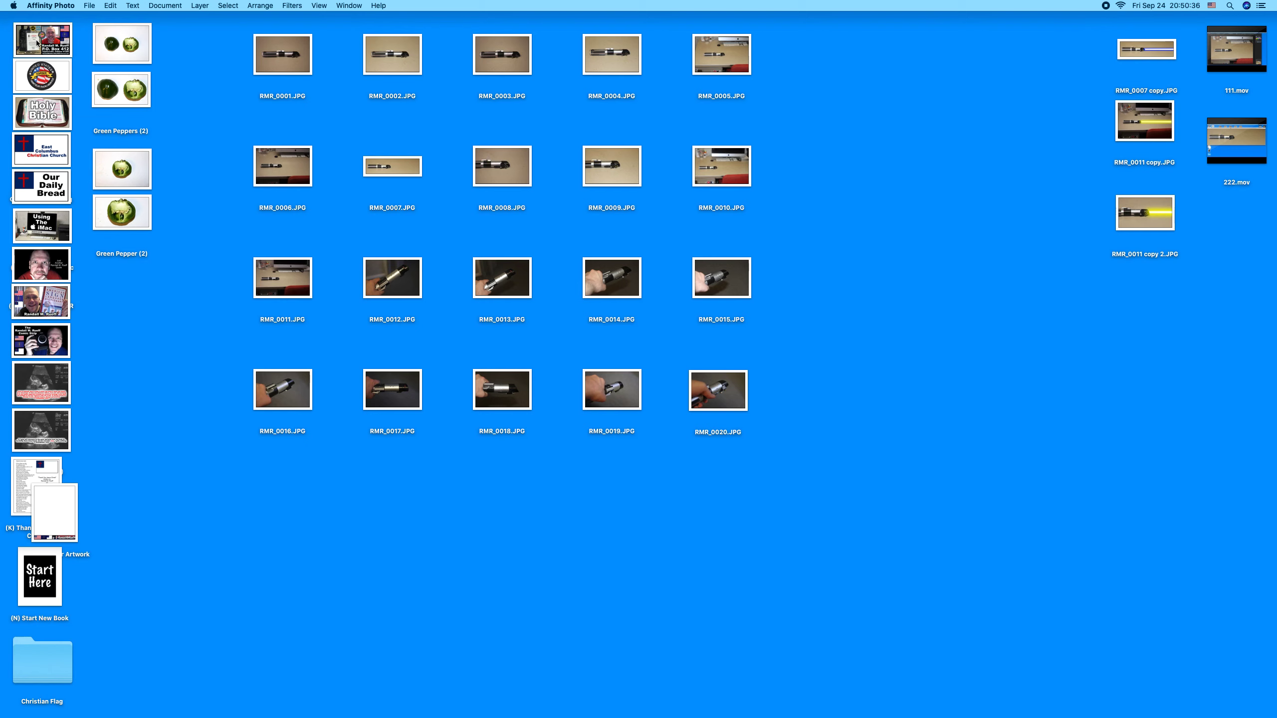
{"action": "double_click", "coordinate": [1143, 214]}
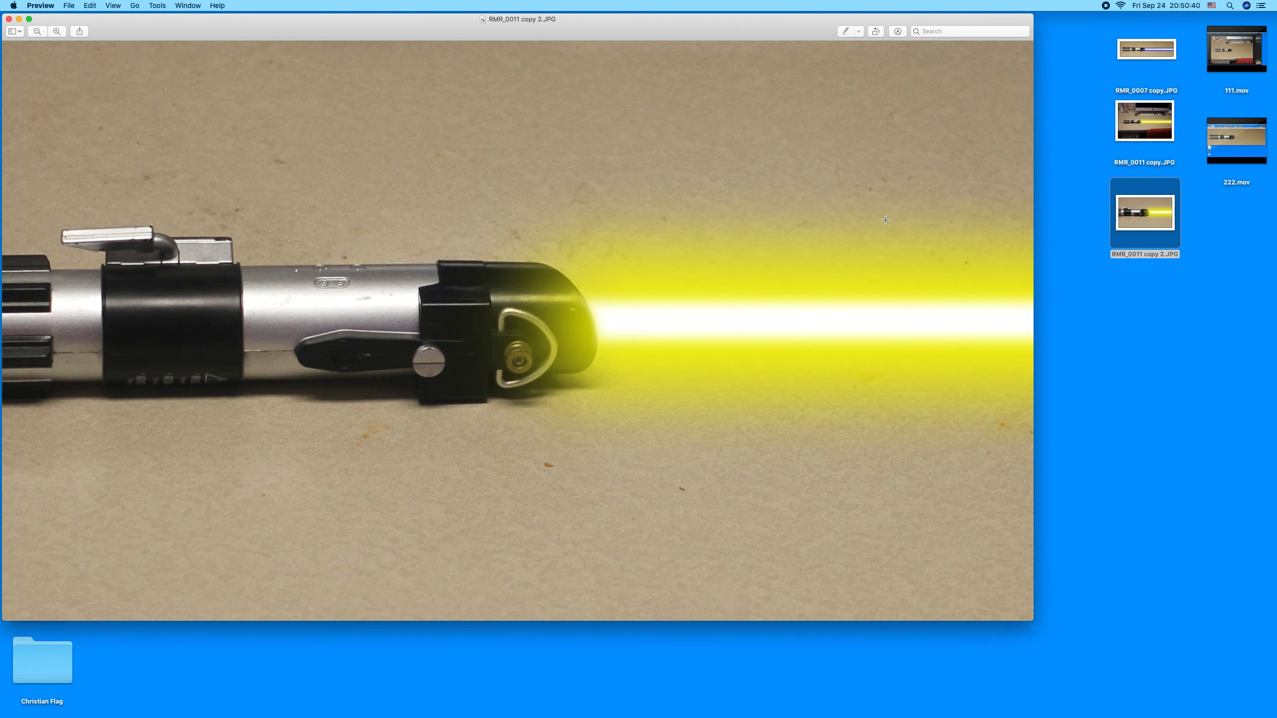
Step: Quit Preview and confirm in Get Info that RMR_0011 copy 2.JPG is 1.9 MB
{"action": "key", "text": "super+q"}
{"action": "left_click", "coordinate": [981, 244]}
{"action": "left_click", "coordinate": [1138, 227]}
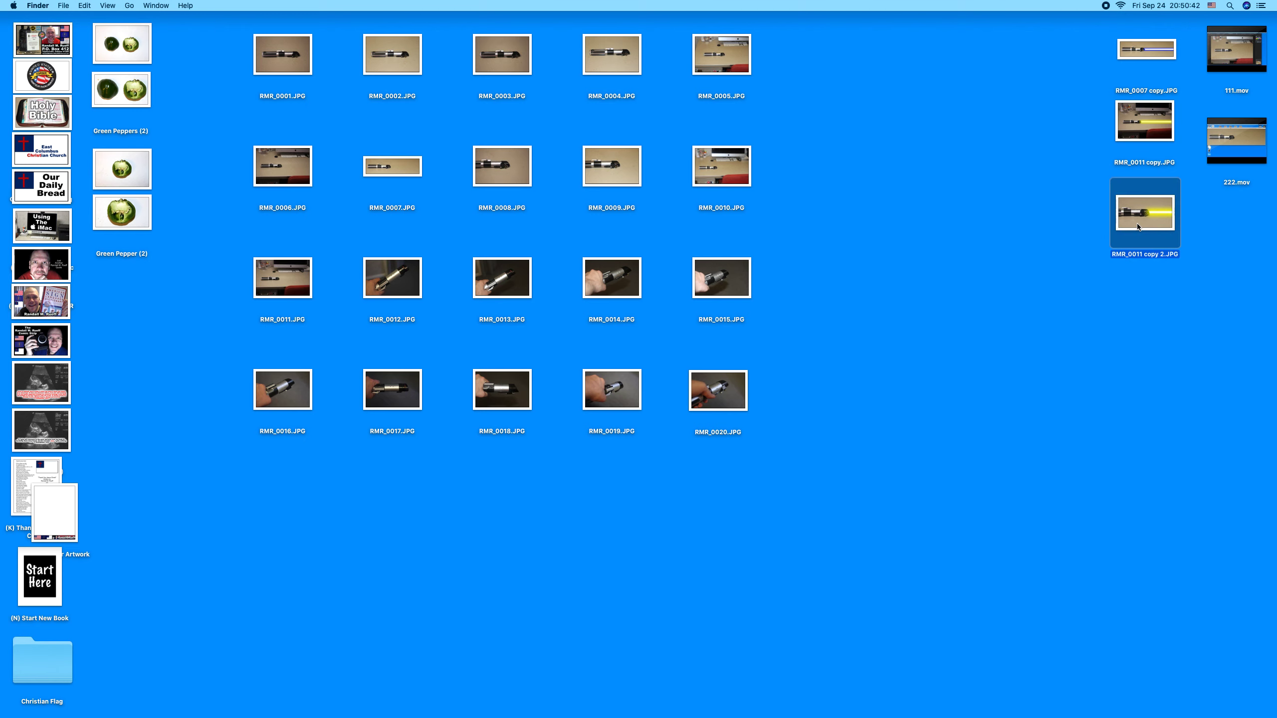
{"action": "key", "text": "super+i"}
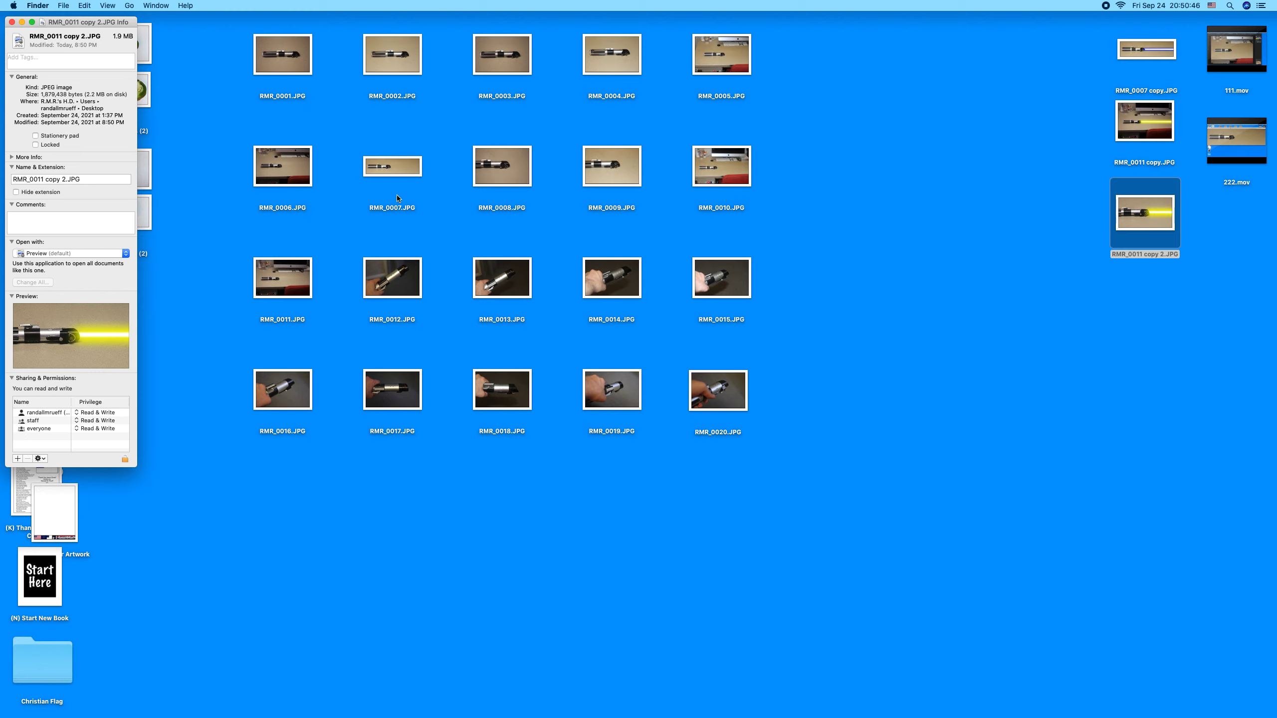
{"action": "left_click", "coordinate": [12, 23]}
{"action": "left_click", "coordinate": [932, 277]}
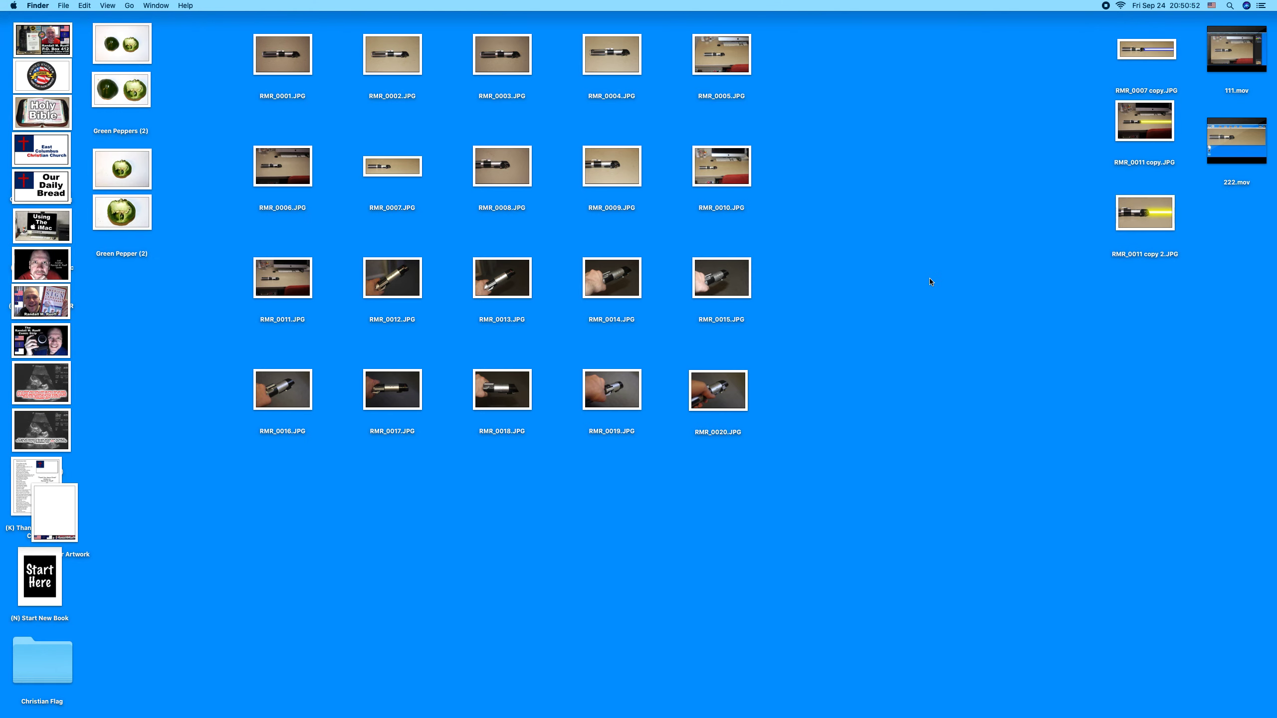
Step: Resize RMR_0011 copy 2.JPG to 1800 px wide in Preview's Adjust Size and save it
{"action": "double_click", "coordinate": [1149, 218]}
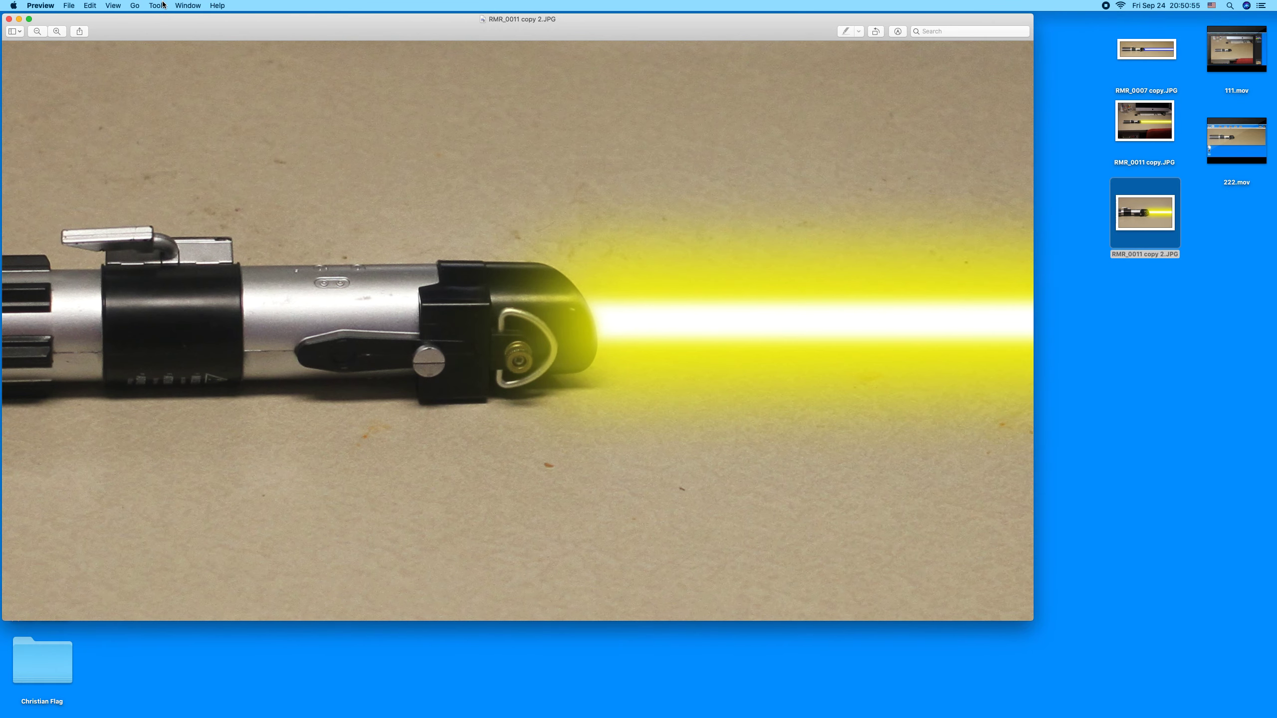
{"action": "left_click", "coordinate": [157, 5]}
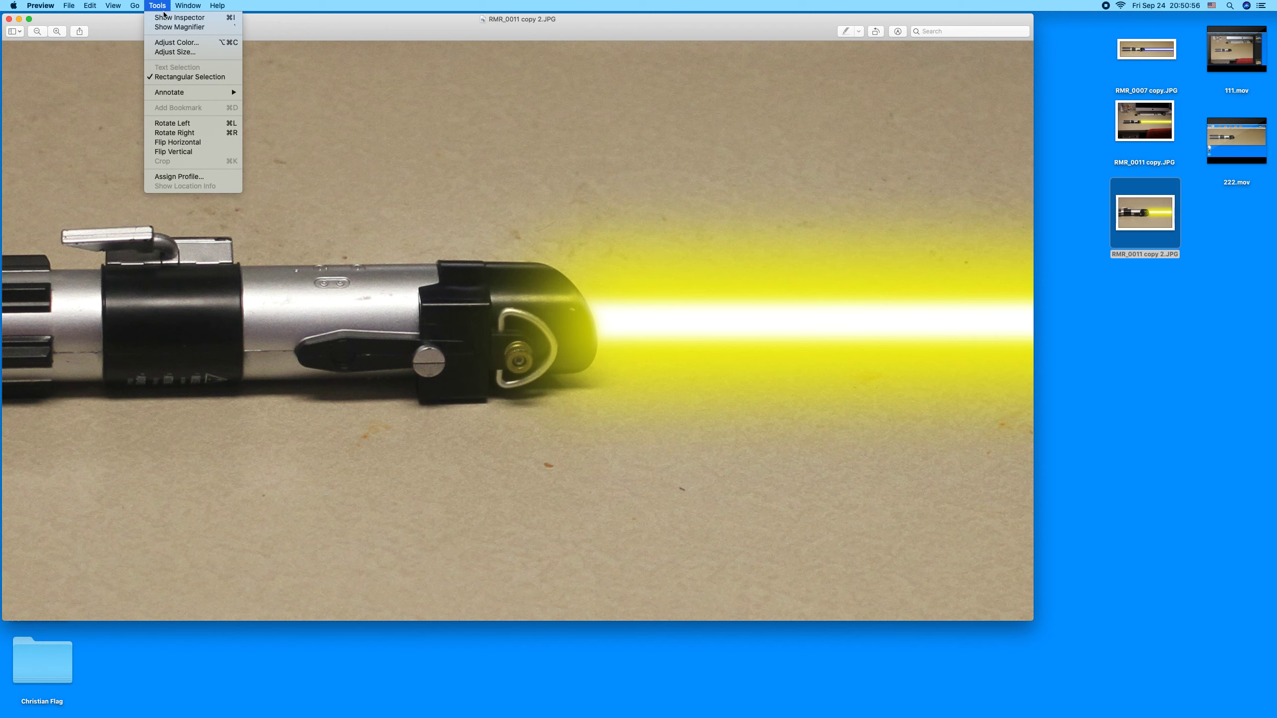
{"action": "left_click", "coordinate": [171, 57]}
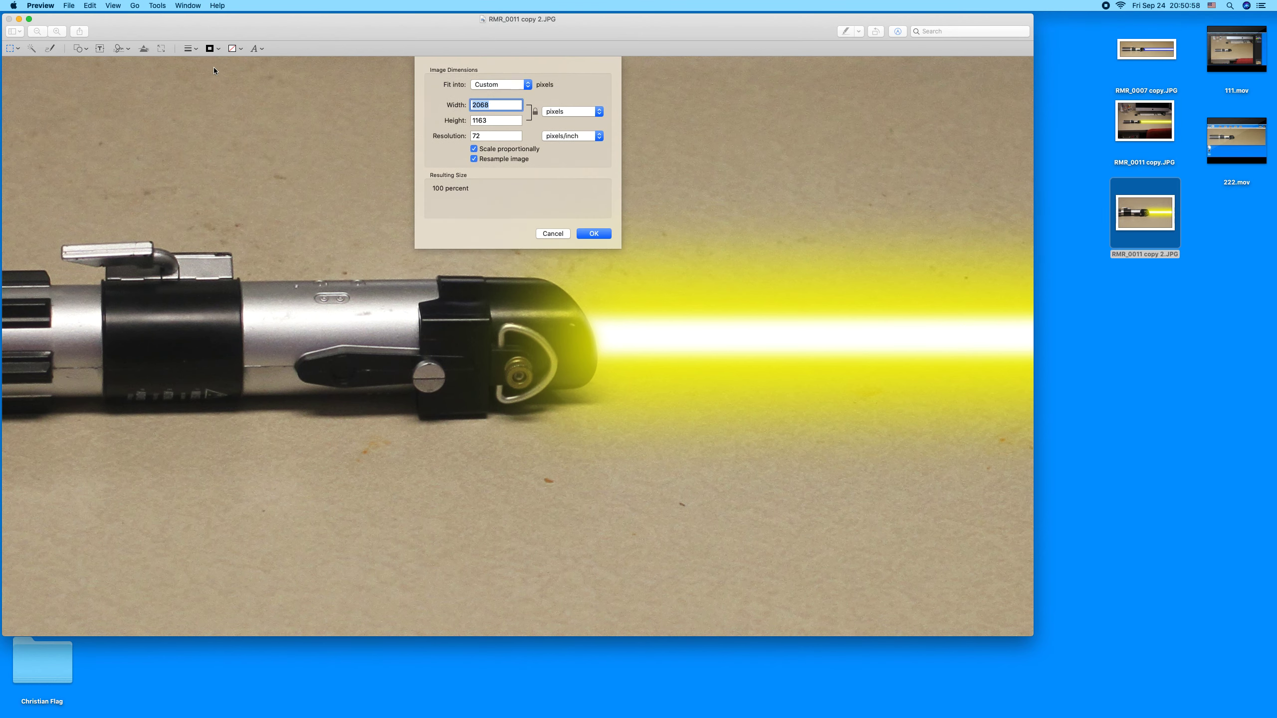
{"action": "type", "text": "1800"}
{"action": "left_click", "coordinate": [593, 235]}
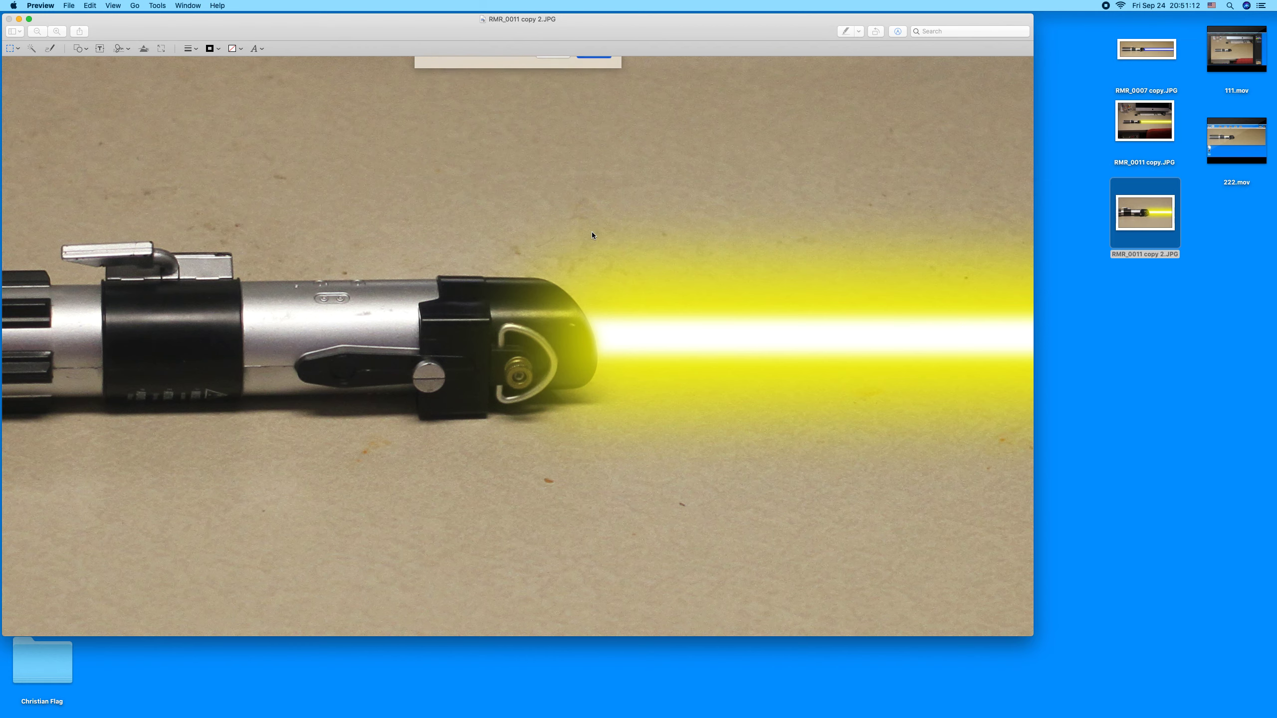
{"action": "key", "text": "cmd+s"}
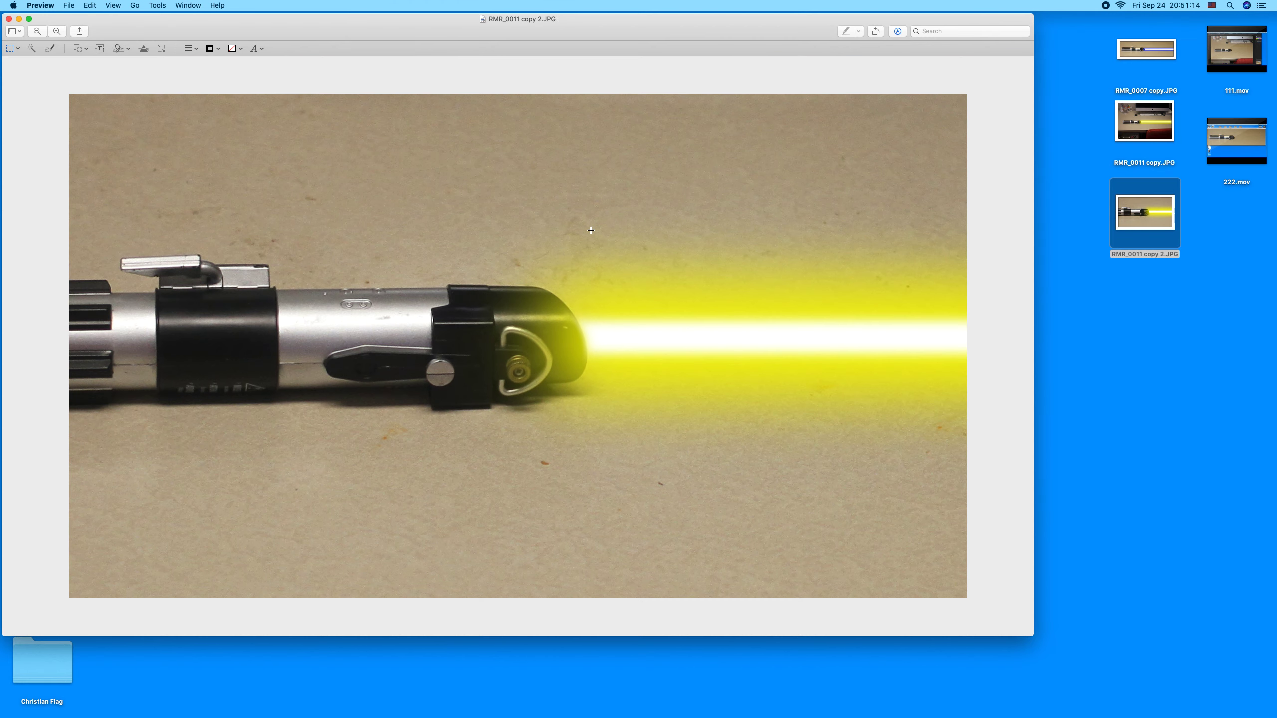
Step: Quit Preview and check in Get Info that RMR_0011 copy 2.JPG is now 1.8 MB
{"action": "key", "text": "cmd+q"}
{"action": "left_click", "coordinate": [935, 258]}
{"action": "left_click", "coordinate": [1152, 216]}
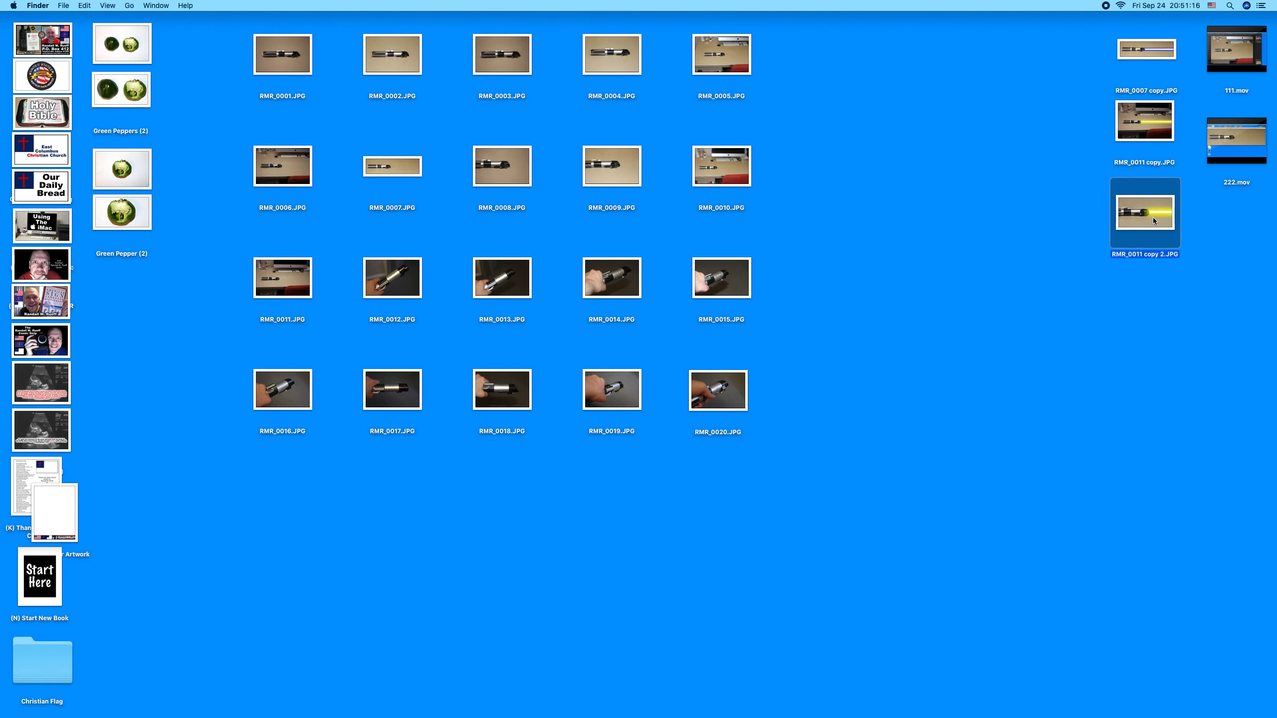
{"action": "key", "text": "super+i"}
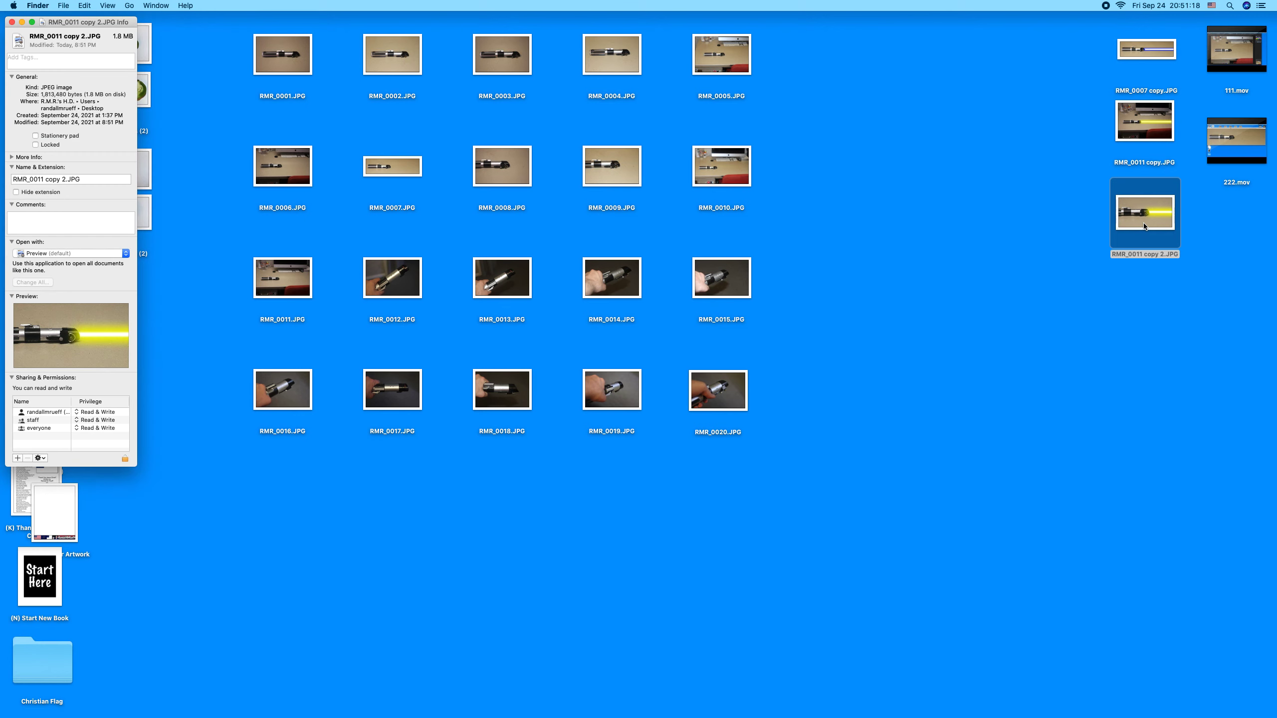
{"action": "left_click", "coordinate": [12, 21]}
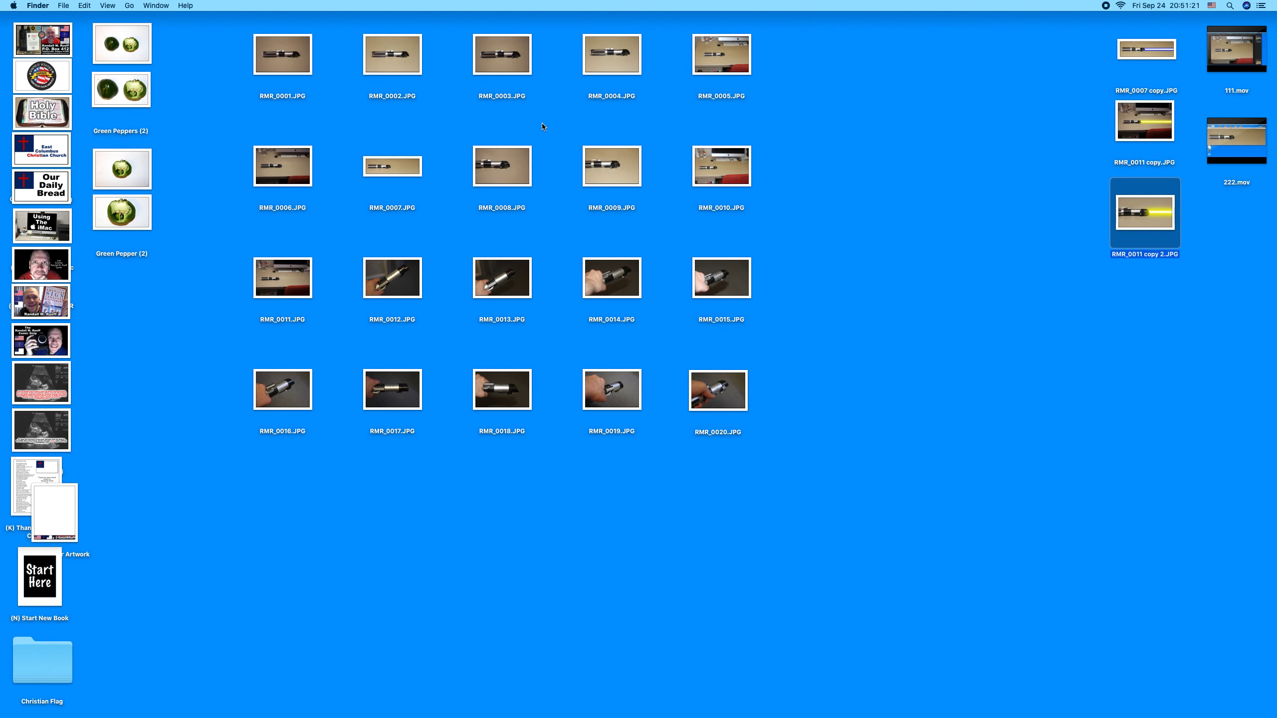
{"action": "left_click", "coordinate": [866, 177]}
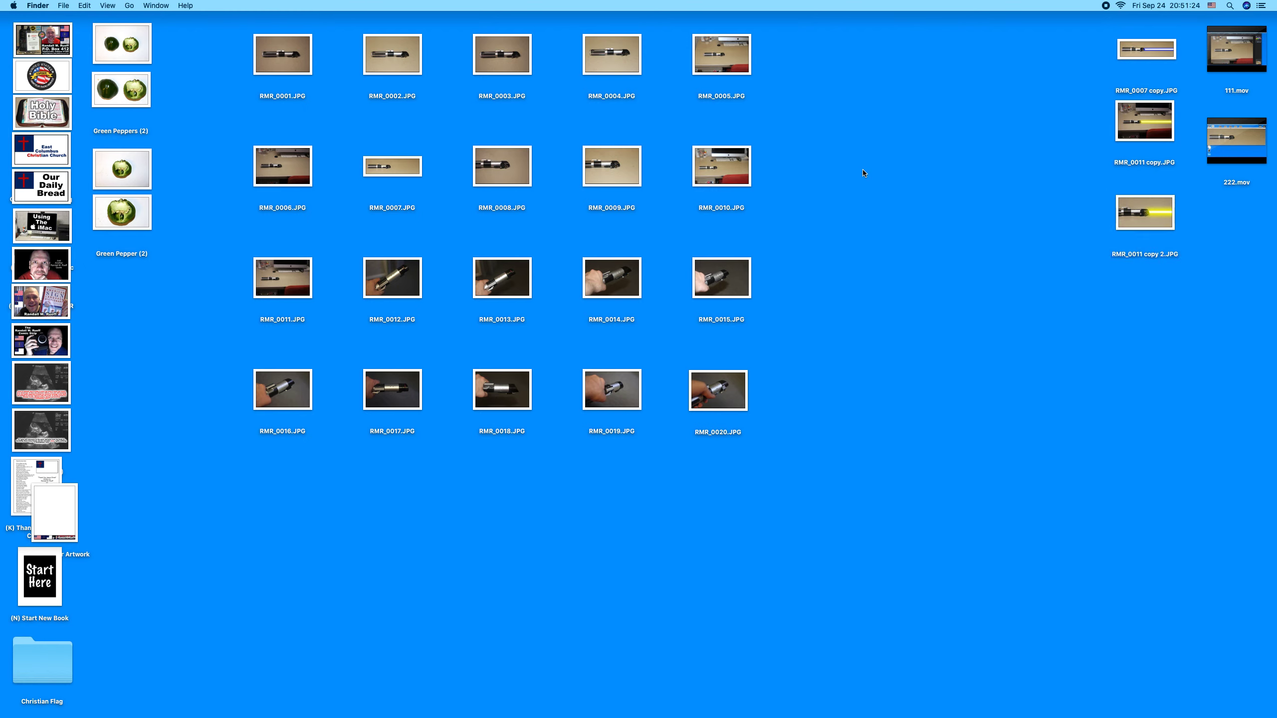
{"action": "double_click", "coordinate": [1149, 225]}
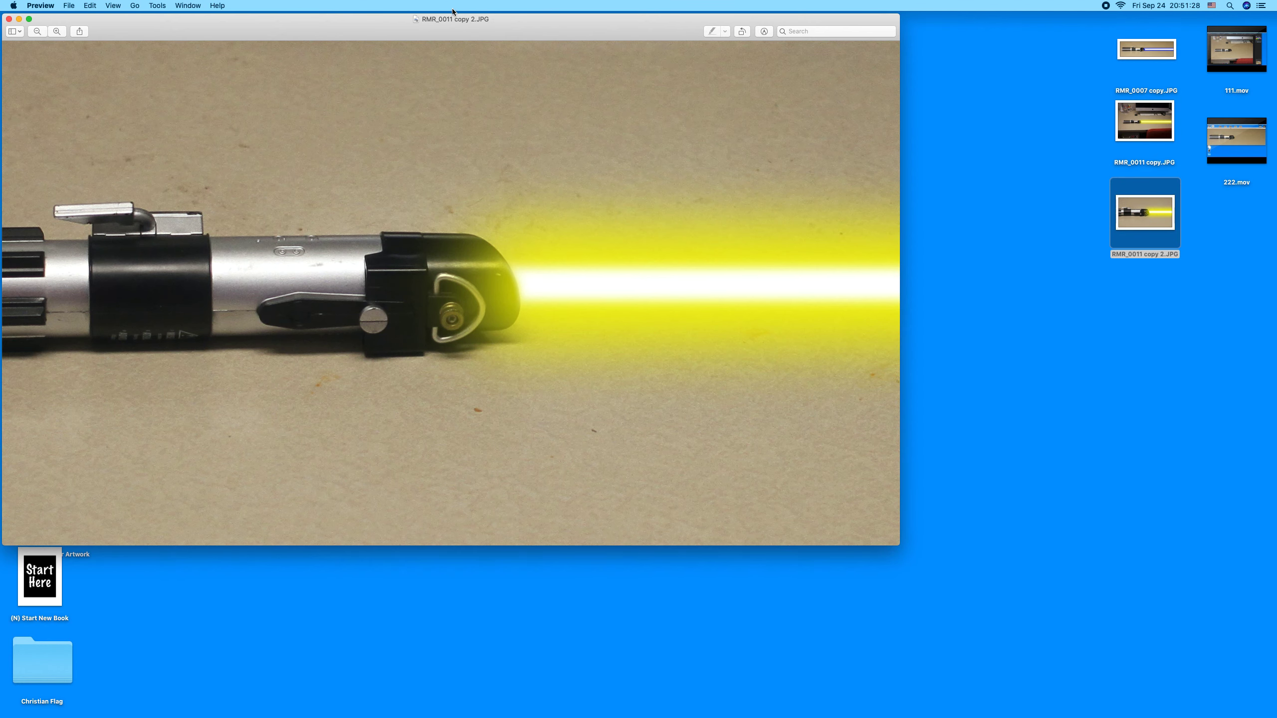
{"action": "left_click_drag", "start_coordinate": [452, 13], "coordinate": [641, 83]}
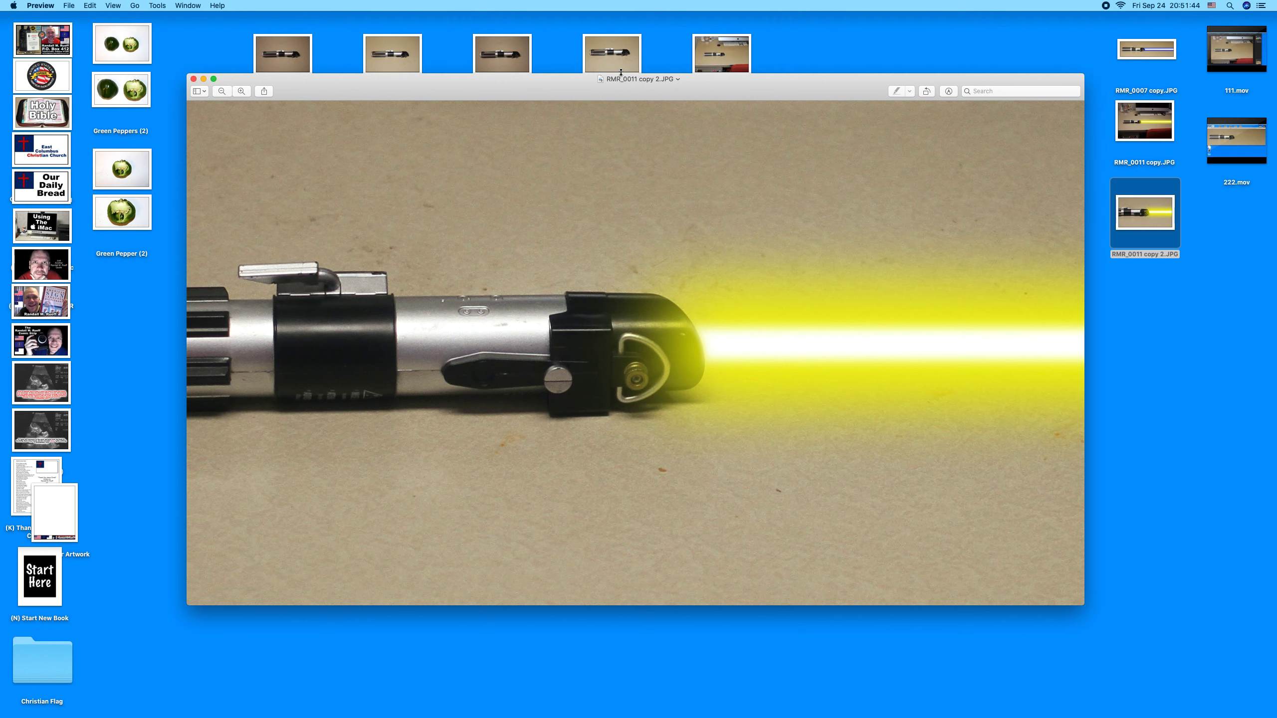
{"action": "left_click", "coordinate": [193, 79]}
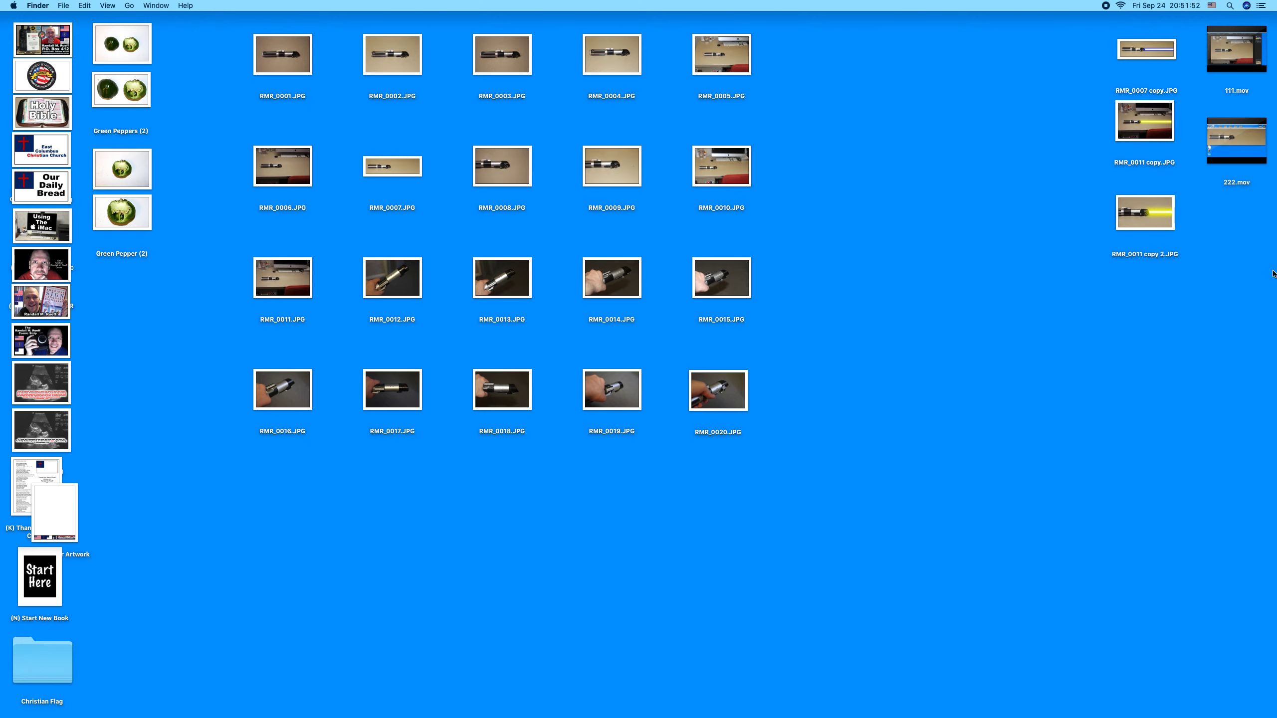
Step: Switch to Affinity Photo and open the resized RMR_0011 copy 2.JPG
{"action": "mouse_move", "coordinate": [1274, 273]}
{"action": "left_click", "coordinate": [1251, 247]}
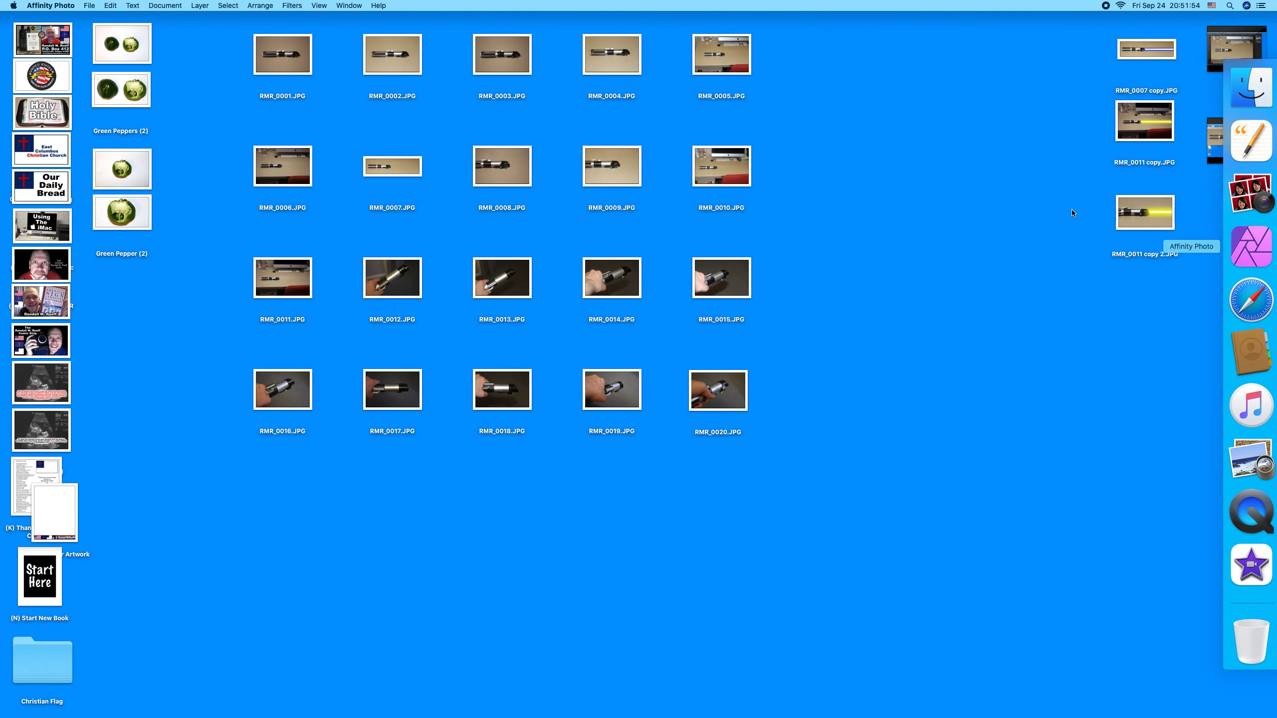
{"action": "left_click", "coordinate": [89, 4]}
{"action": "left_click", "coordinate": [116, 106]}
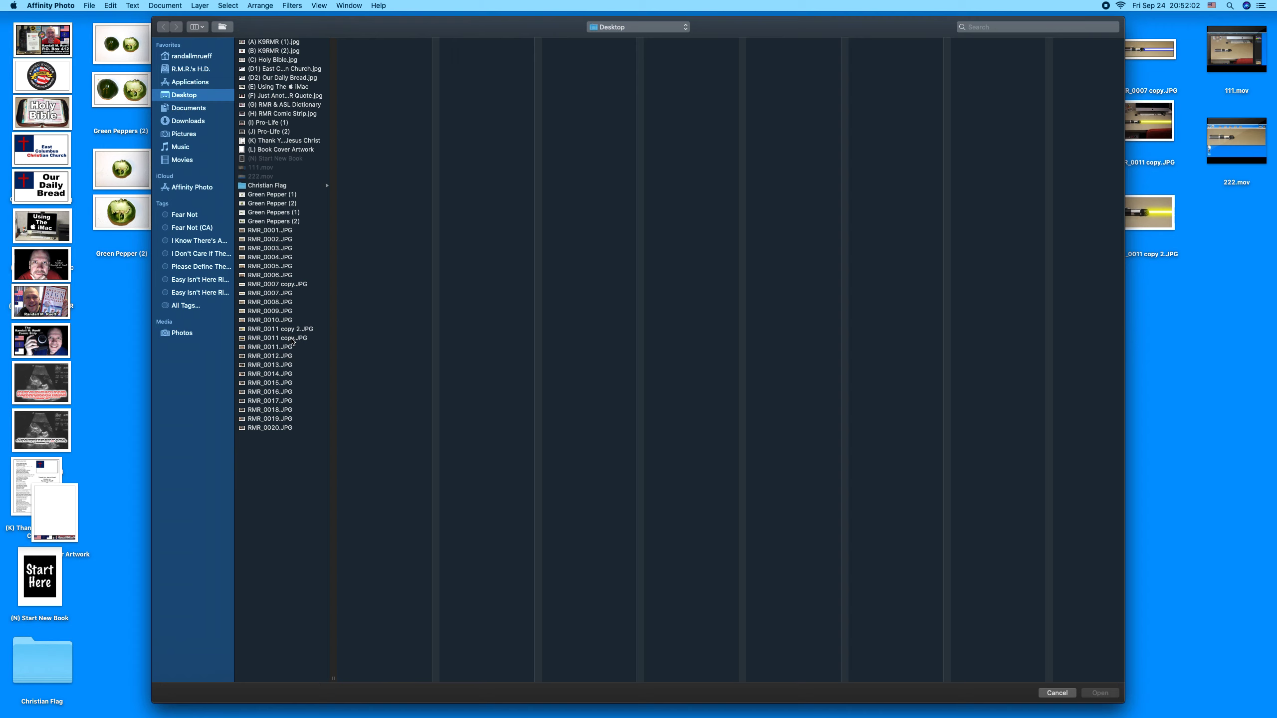
{"action": "left_click", "coordinate": [291, 330]}
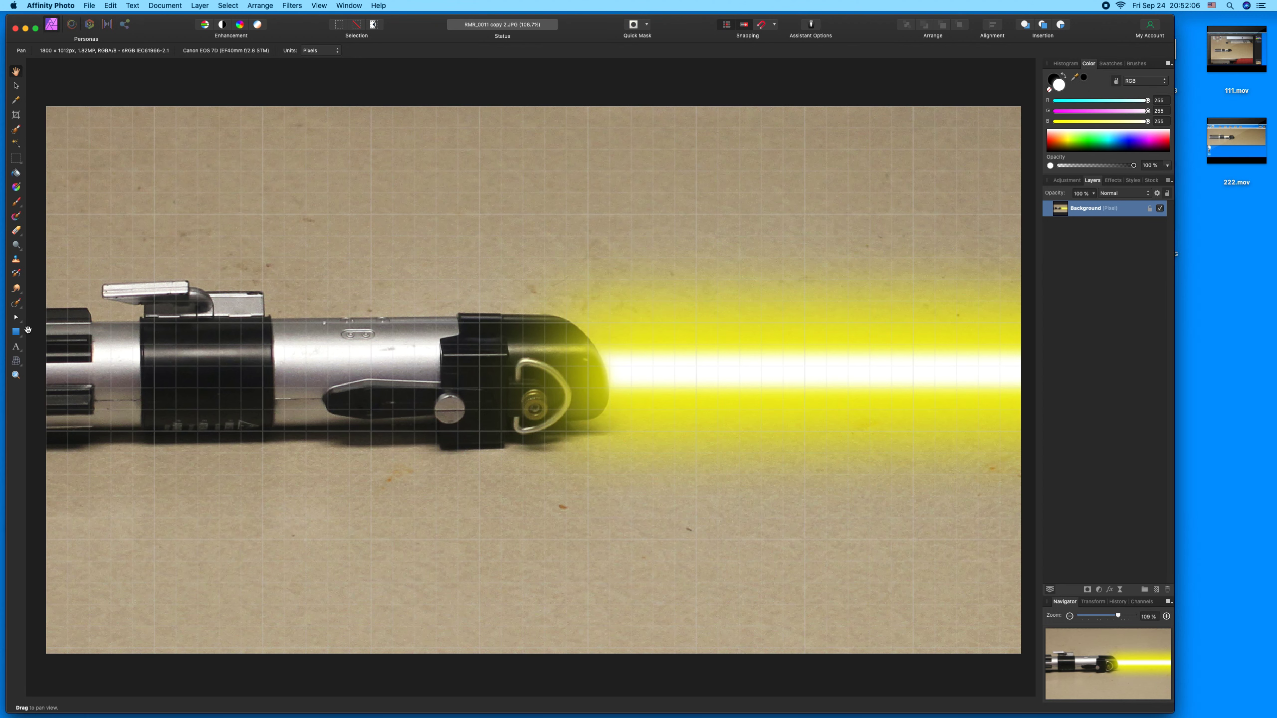
Step: Place an Artistic Text title at the photo's upper left, typed as 'Ading The Blad'
{"action": "left_click", "coordinate": [20, 351]}
{"action": "left_click", "coordinate": [50, 347]}
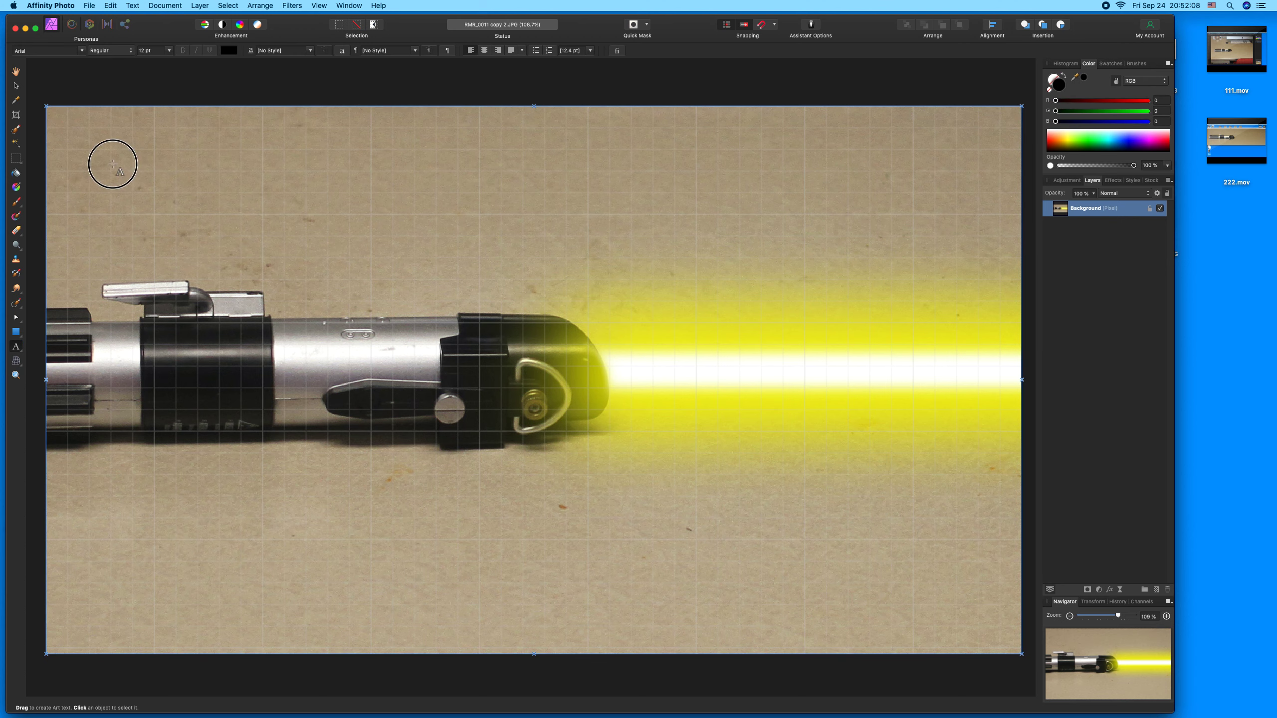
{"action": "left_click_drag", "start_coordinate": [113, 164], "coordinate": [143, 211]}
{"action": "type", "text": "A"}
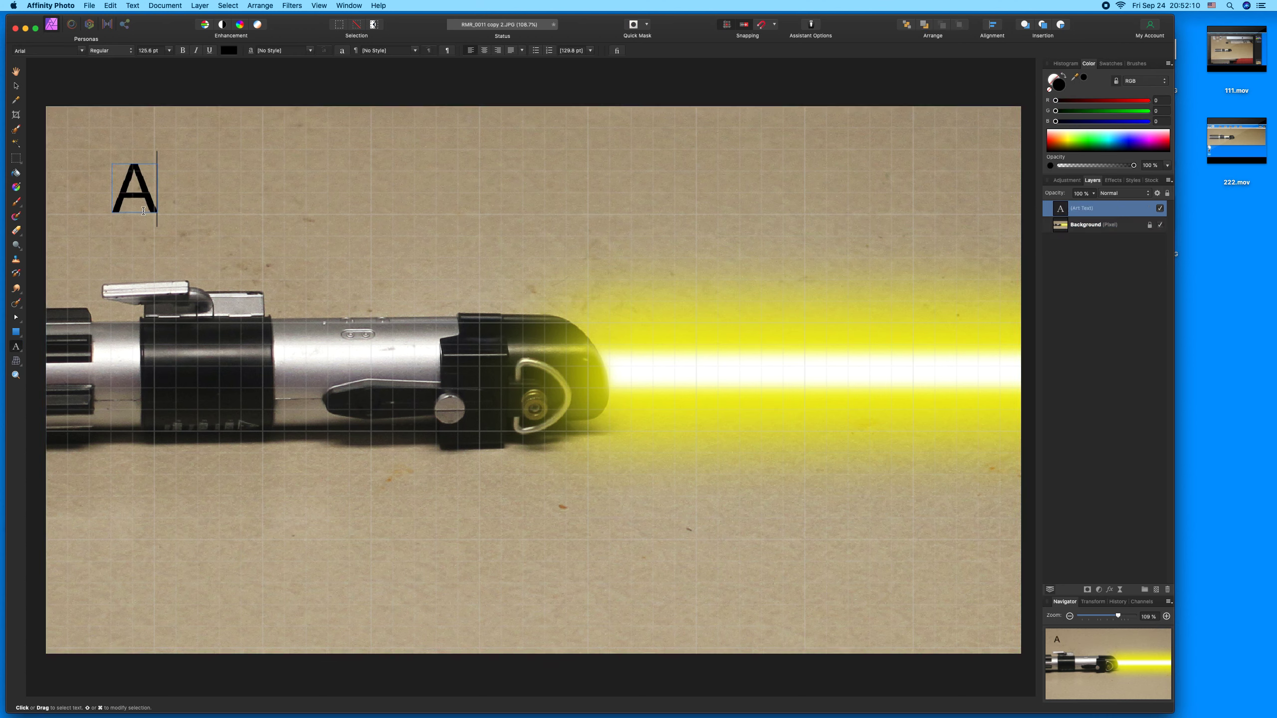
{"action": "type", "text": "ding The Bl"}
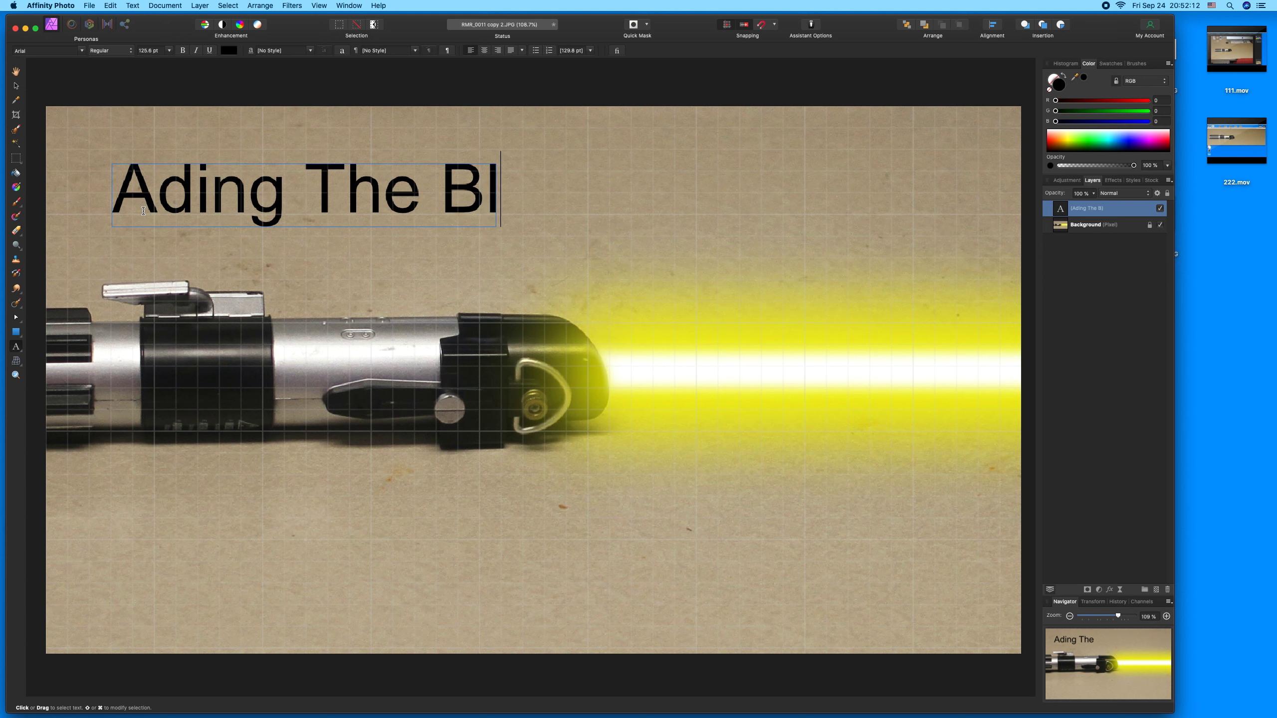
{"action": "type", "text": "ad"}
Step: Correct the title to 'Adding The Blade' and set it in Arial Black
{"action": "key", "text": "super+a"}
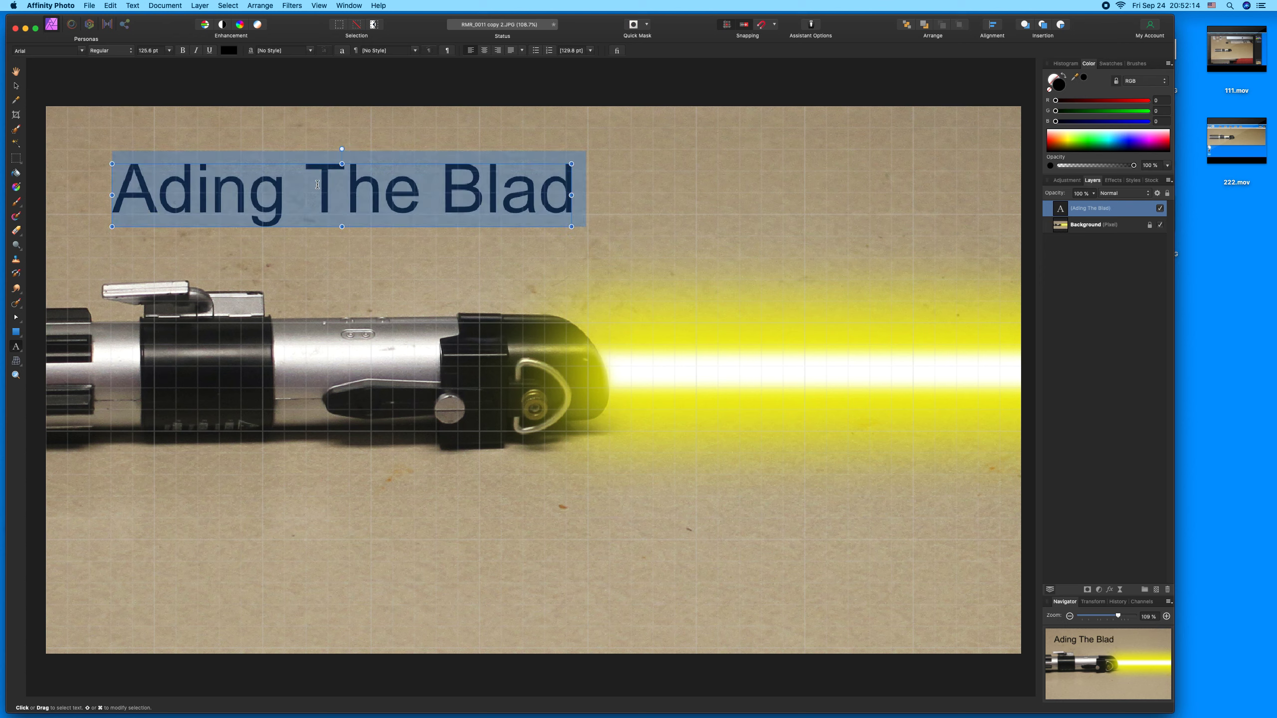
{"action": "left_click", "coordinate": [567, 195]}
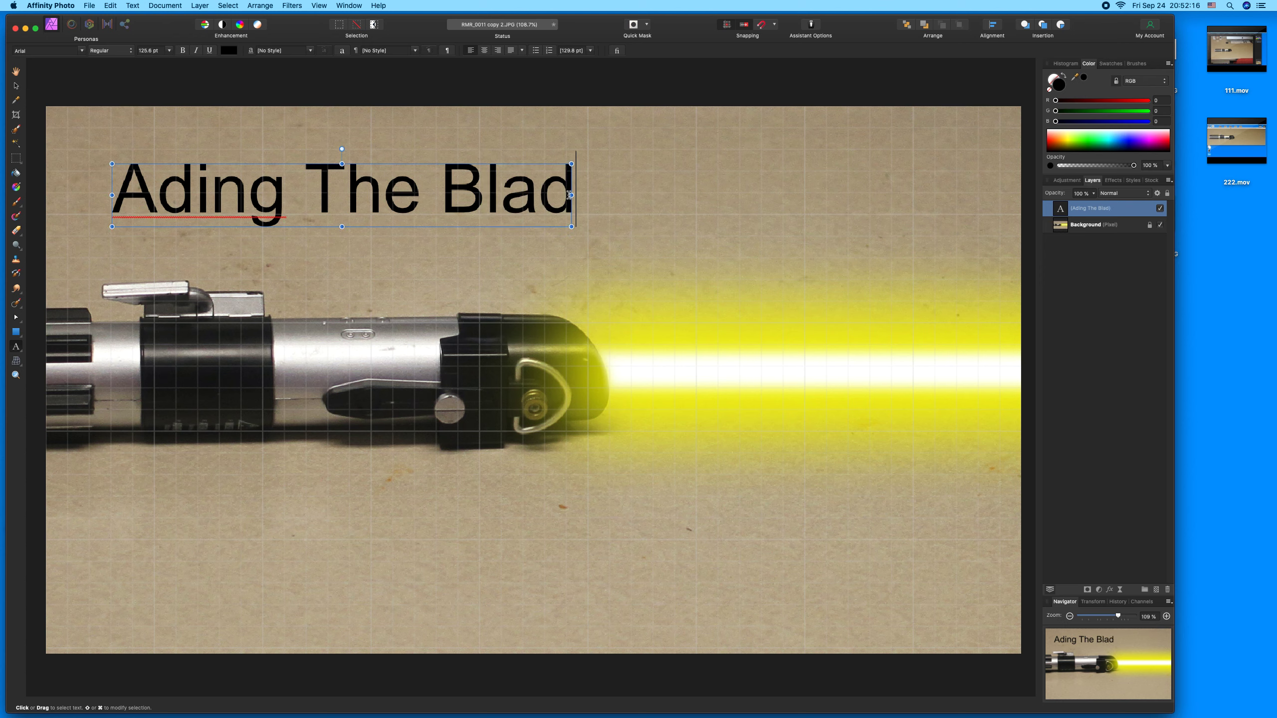
{"action": "type", "text": "e"}
{"action": "key", "text": "super+a"}
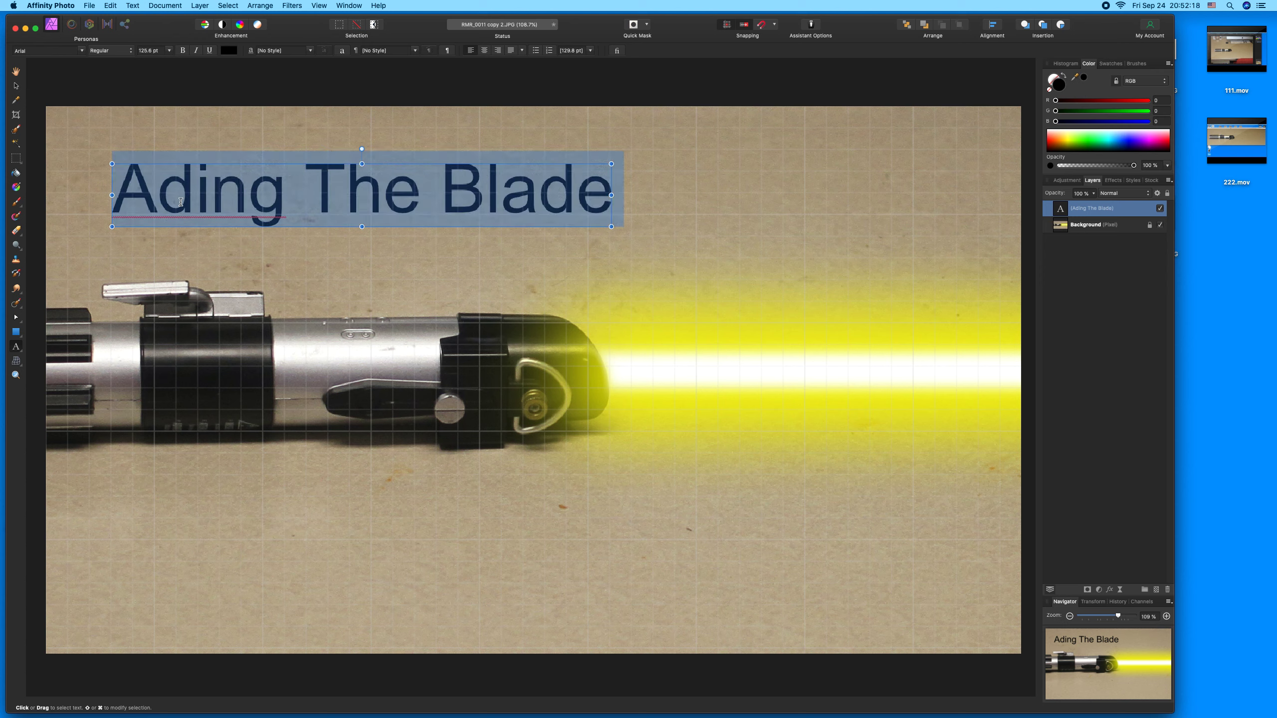
{"action": "left_click", "coordinate": [194, 201]}
{"action": "type", "text": "d"}
{"action": "key", "text": "super+a"}
{"action": "key", "text": "Escape"}
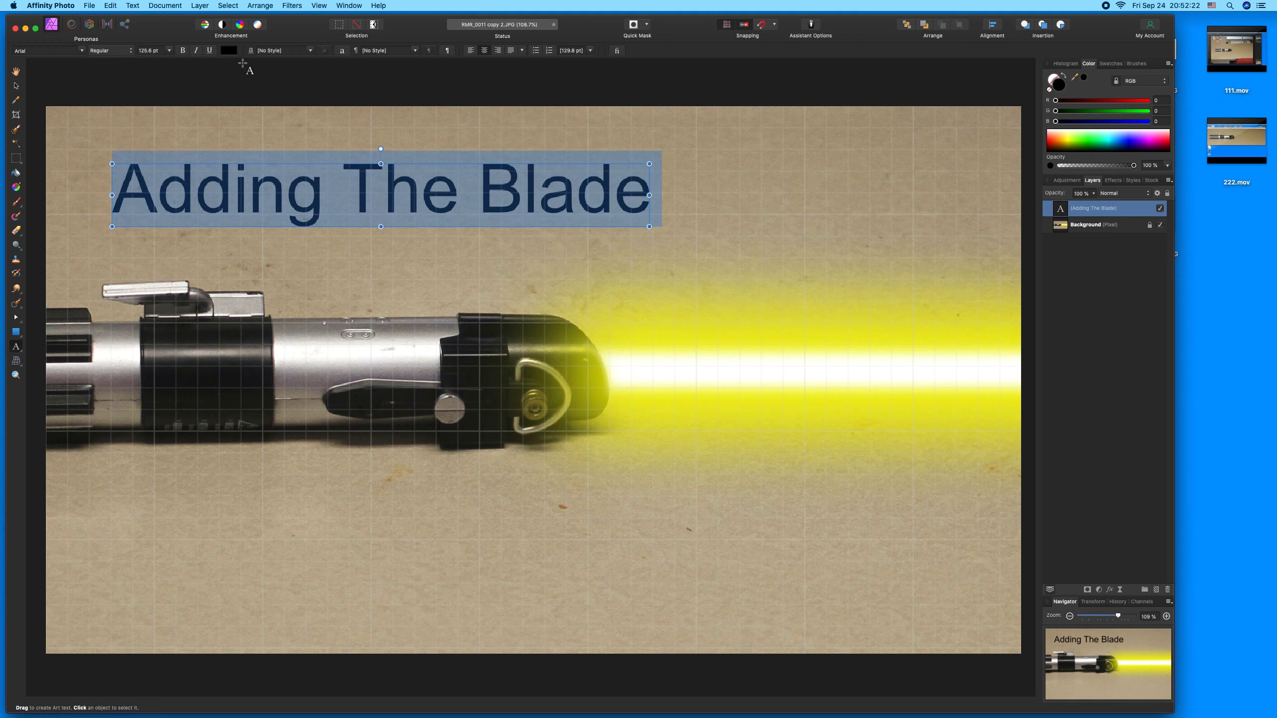
{"action": "left_click", "coordinate": [82, 51]}
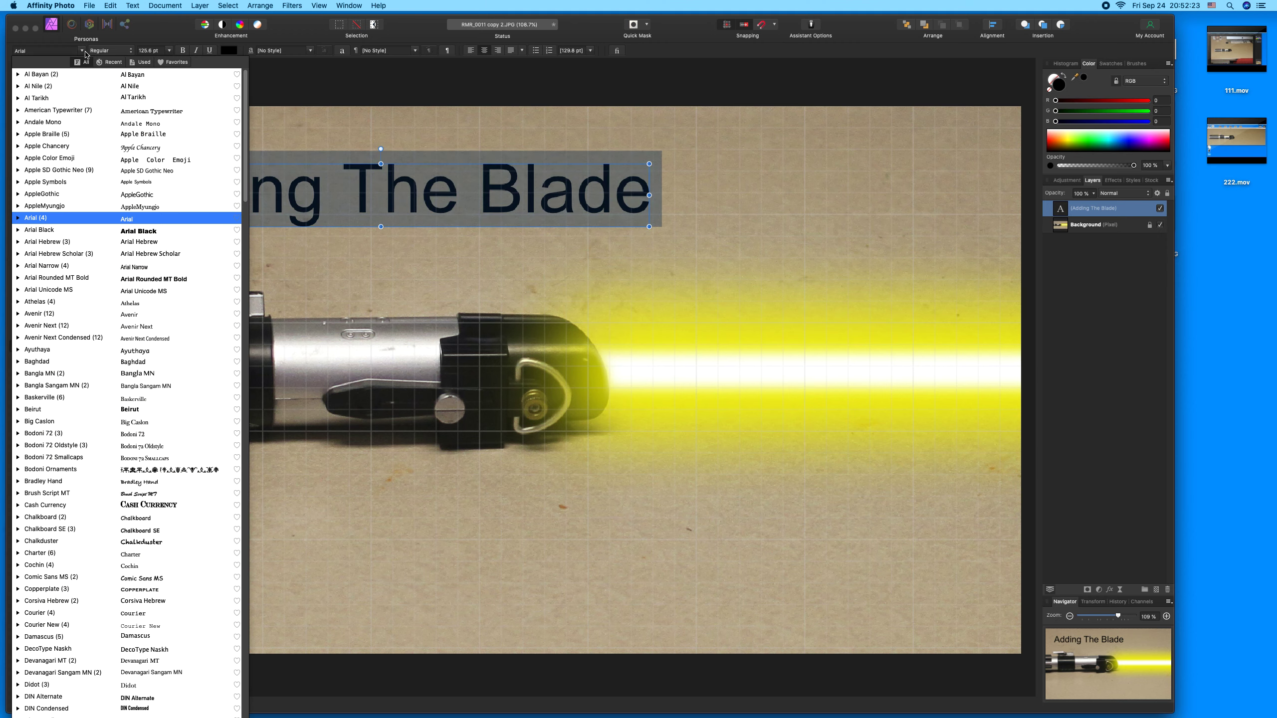
{"action": "left_click", "coordinate": [147, 233]}
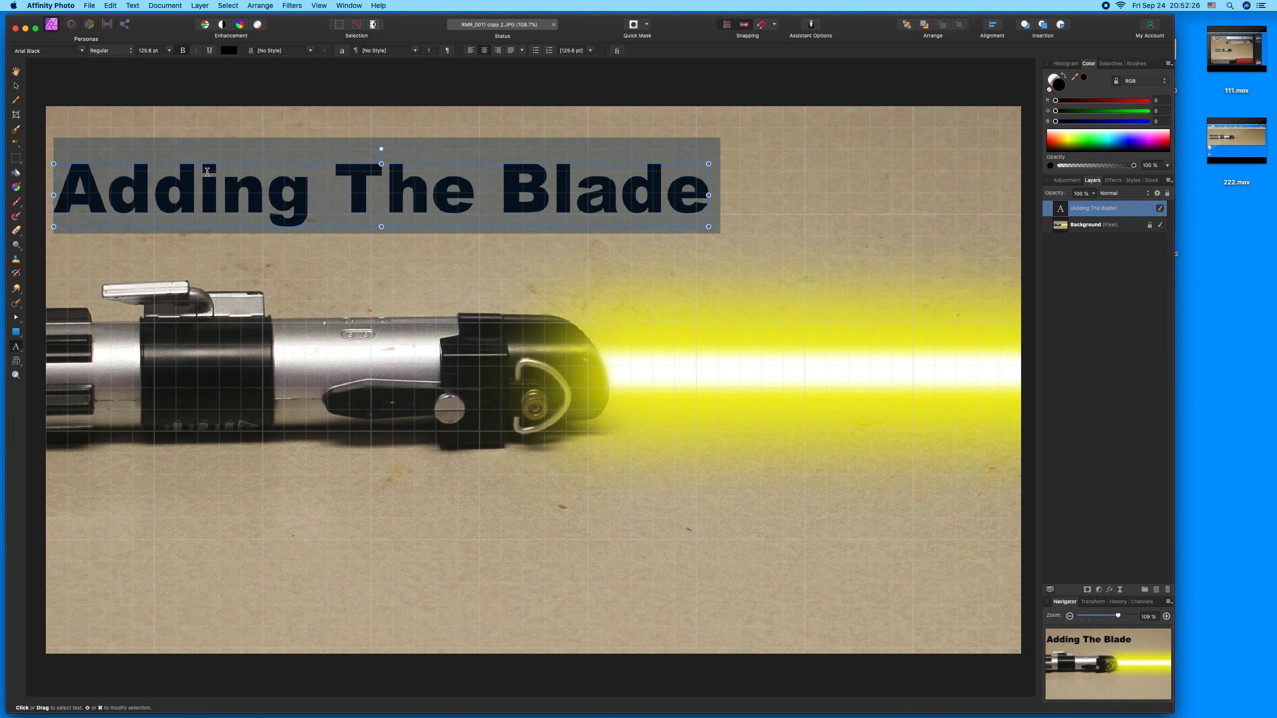
Step: Move the title up and right and resize it to about 176 pt
{"action": "left_click", "coordinate": [16, 85]}
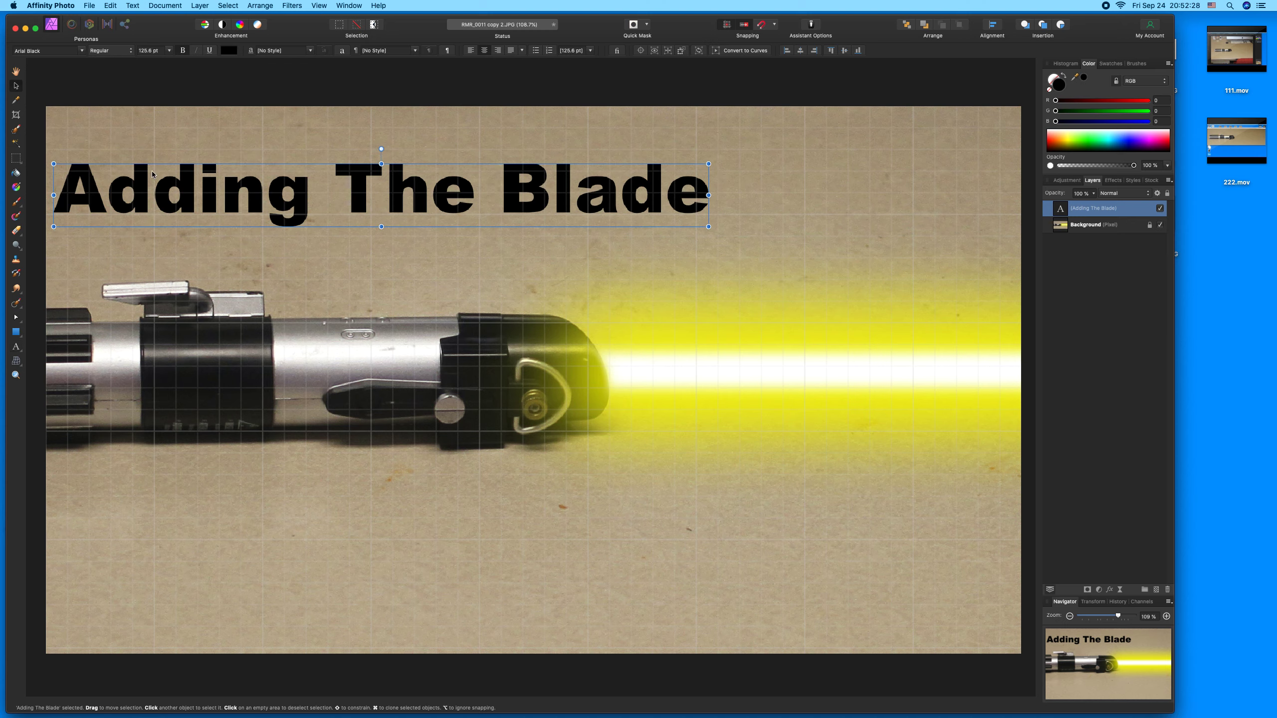
{"action": "left_click_drag", "start_coordinate": [162, 177], "coordinate": [180, 146]}
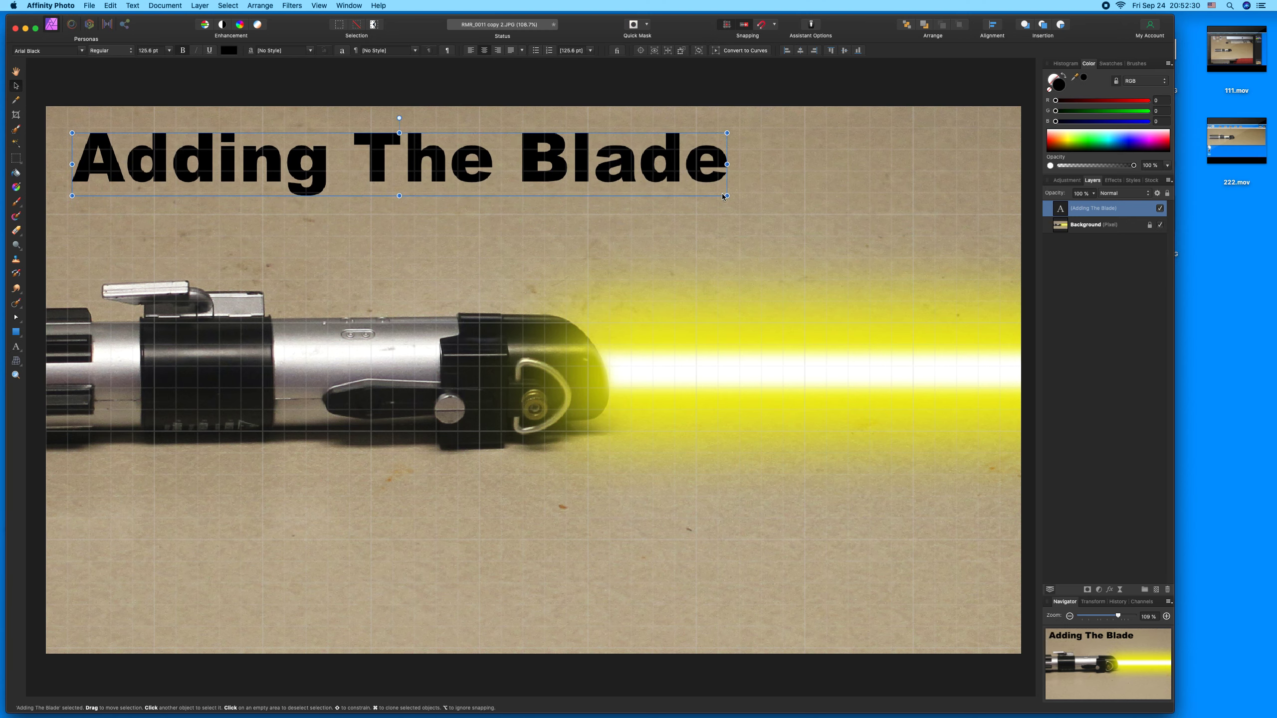
{"action": "left_click_drag", "start_coordinate": [736, 196], "coordinate": [757, 227]}
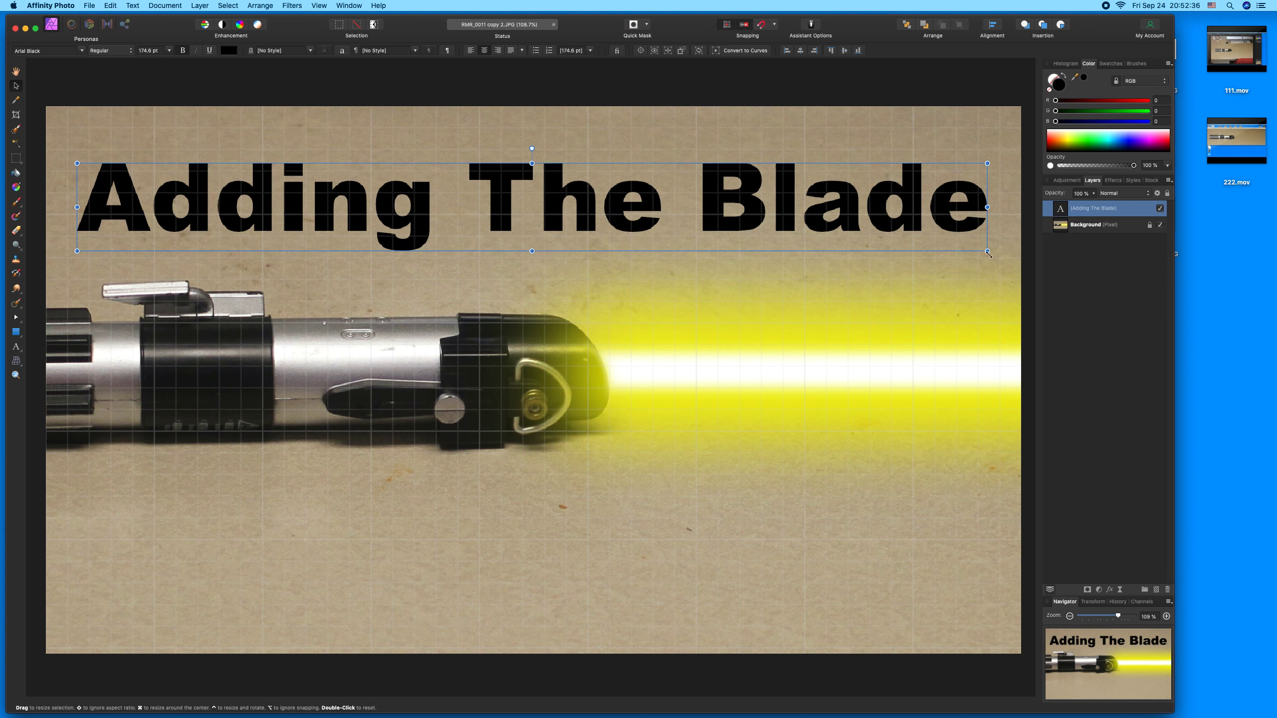
{"action": "left_click_drag", "start_coordinate": [986, 251], "coordinate": [973, 249]}
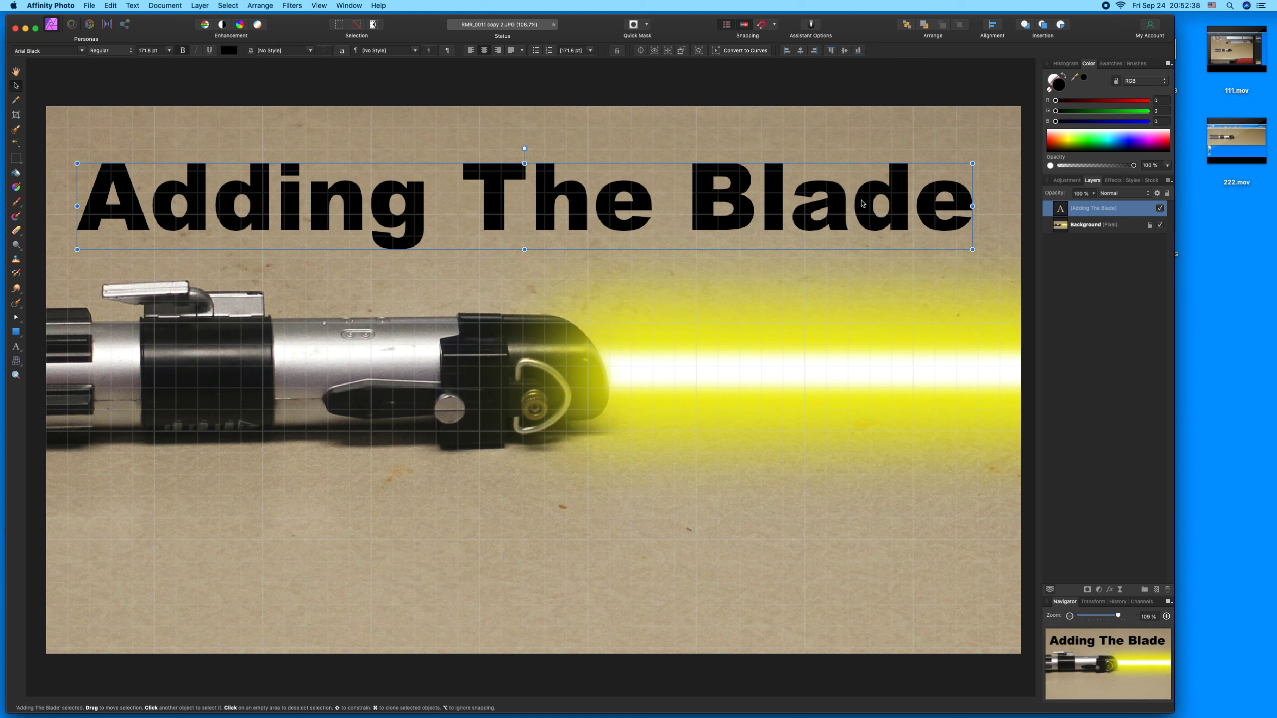
Step: Delete 'ing' from 'Adding' so the title reads 'Add The Blade'
{"action": "double_click", "coordinate": [384, 196]}
{"action": "left_click_drag", "start_coordinate": [425, 209], "coordinate": [274, 213]}
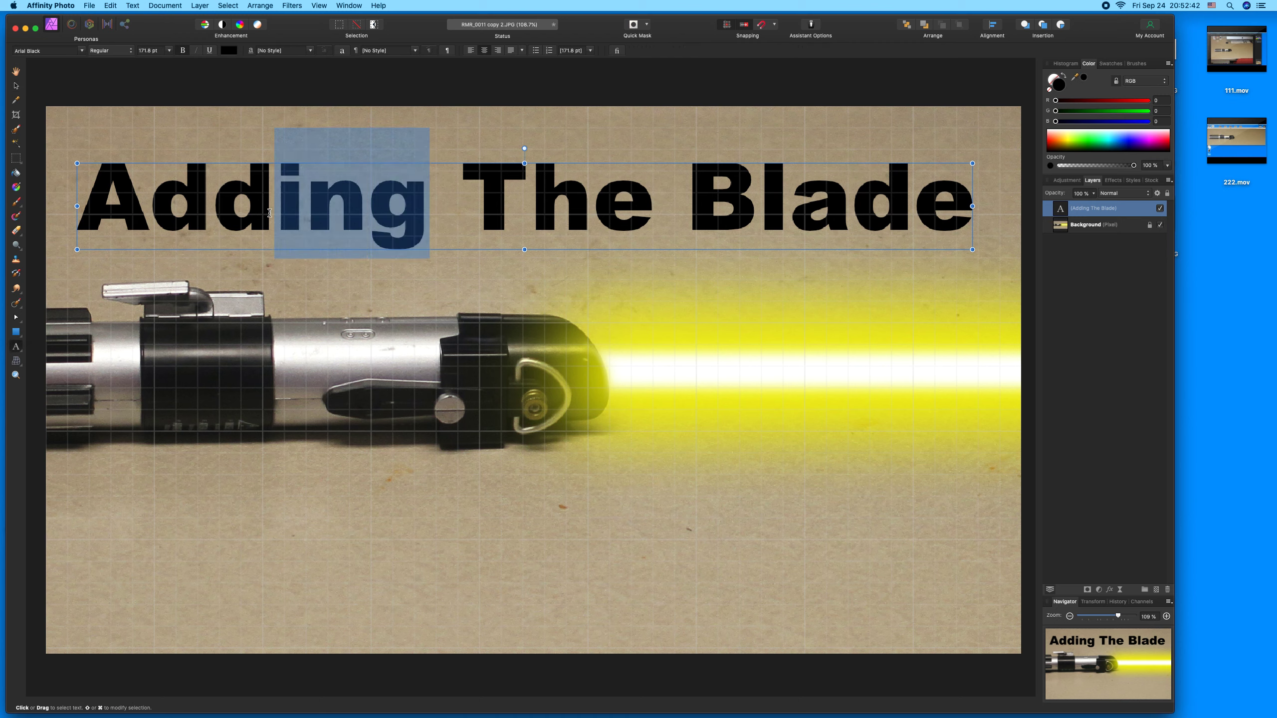
{"action": "key", "text": "BackSpace"}
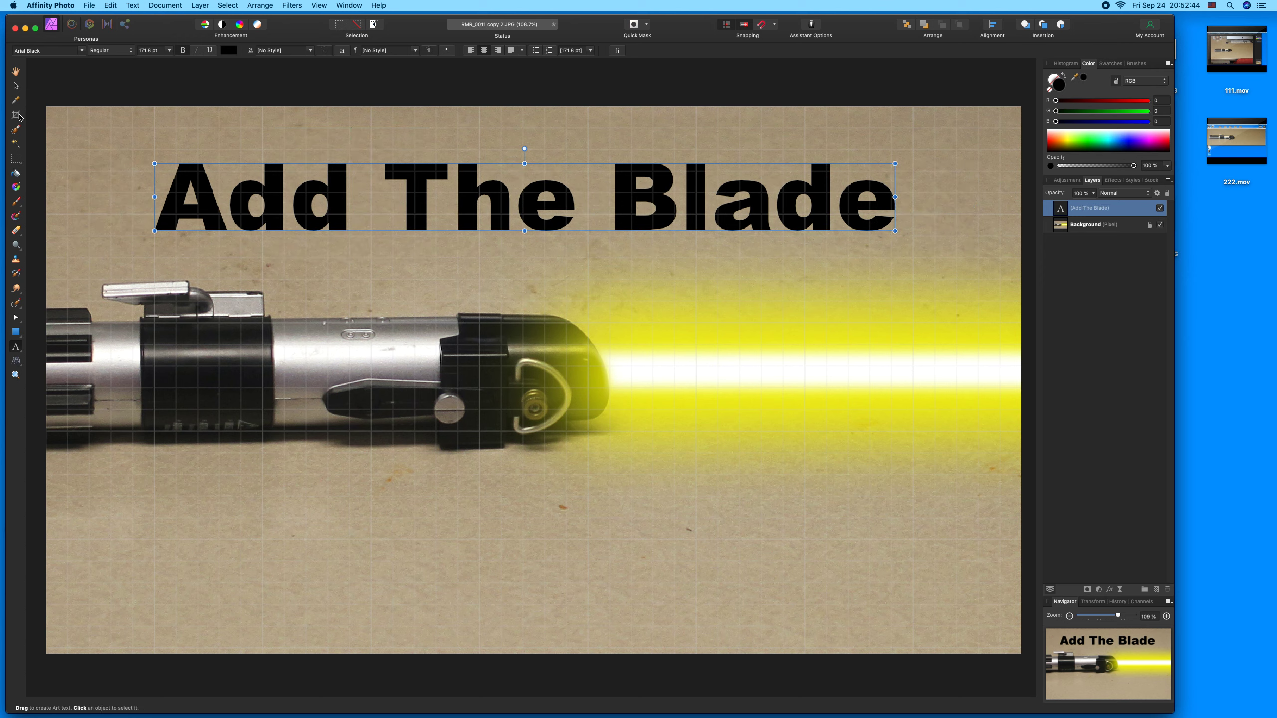
{"action": "left_click", "coordinate": [16, 85]}
Step: Place the 'Add The Blade' title near the bottom and paste a duplicate copy
{"action": "left_click_drag", "start_coordinate": [294, 173], "coordinate": [268, 576]}
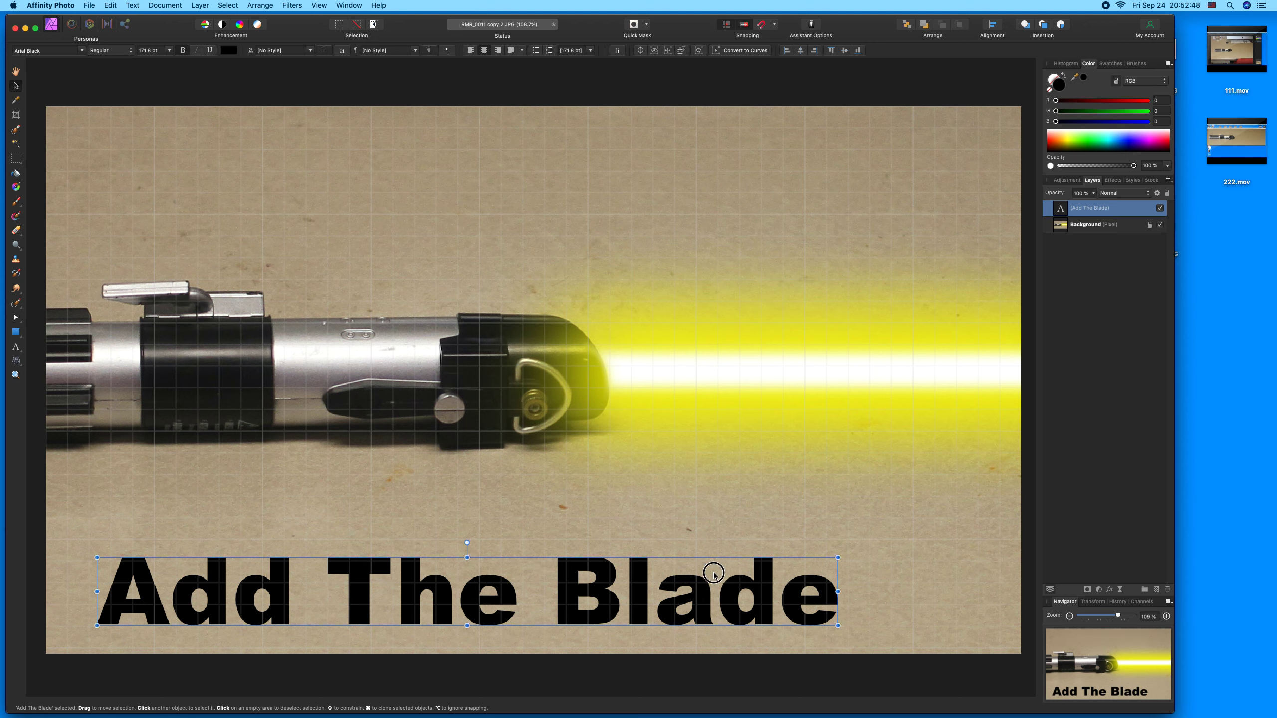
{"action": "left_click_drag", "start_coordinate": [712, 584], "coordinate": [787, 203]}
{"action": "key", "text": "super+c"}
{"action": "key", "text": "super+v"}
Step: Replace the top copy's text with 'How To'
{"action": "double_click", "coordinate": [780, 207]}
{"action": "key", "text": "super+a"}
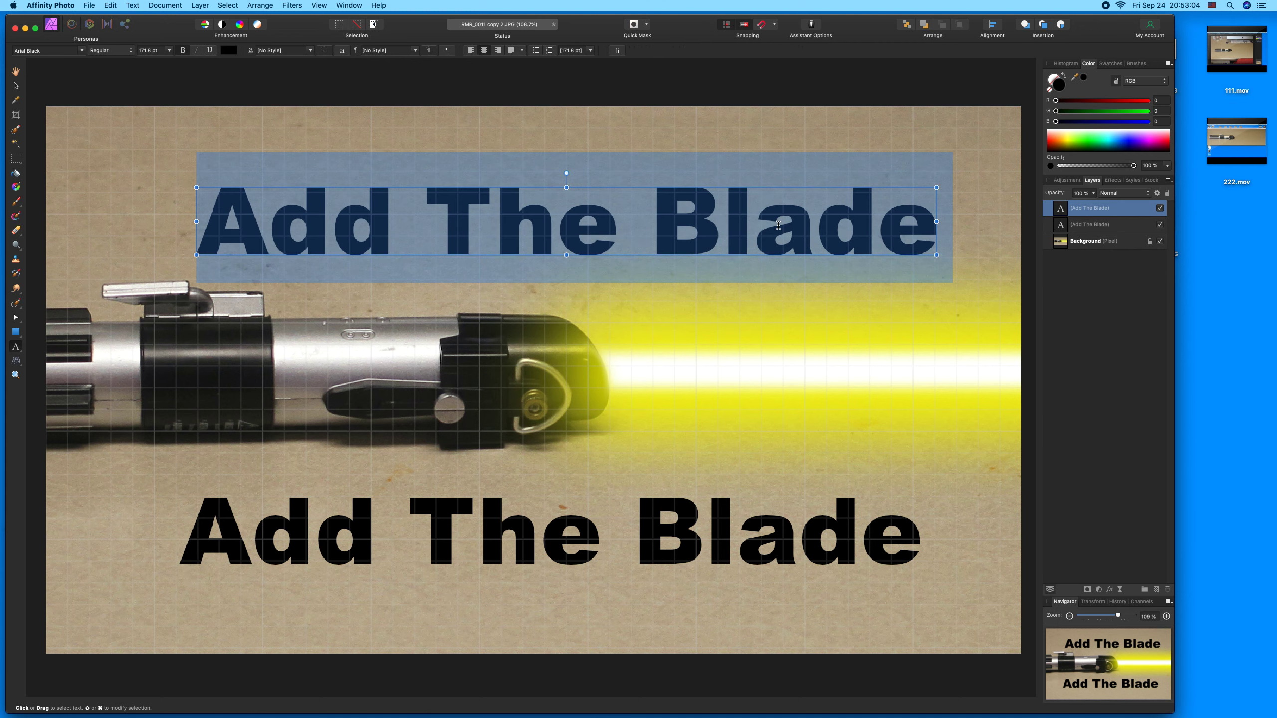
{"action": "type", "text": "How To"}
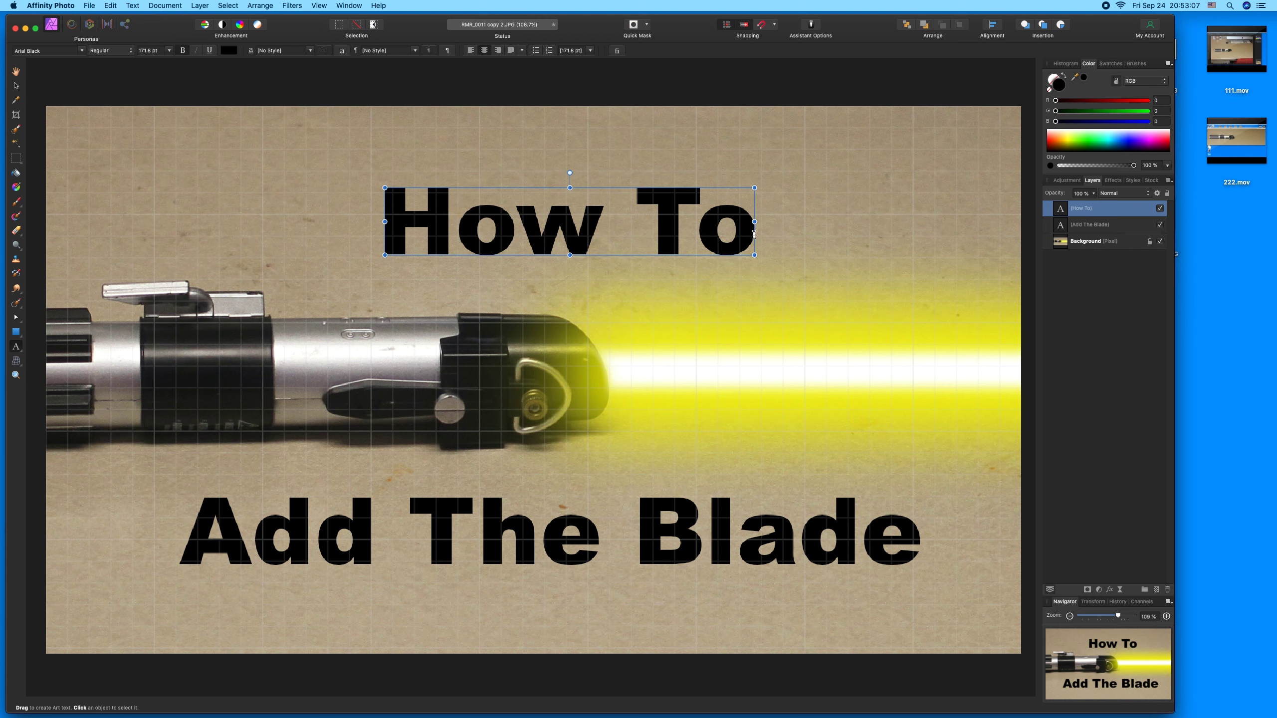
{"action": "key", "text": "Escape"}
Step: Centre the 'How To' and 'Add The Blade' titles and save the image flattened
{"action": "left_click", "coordinate": [16, 84]}
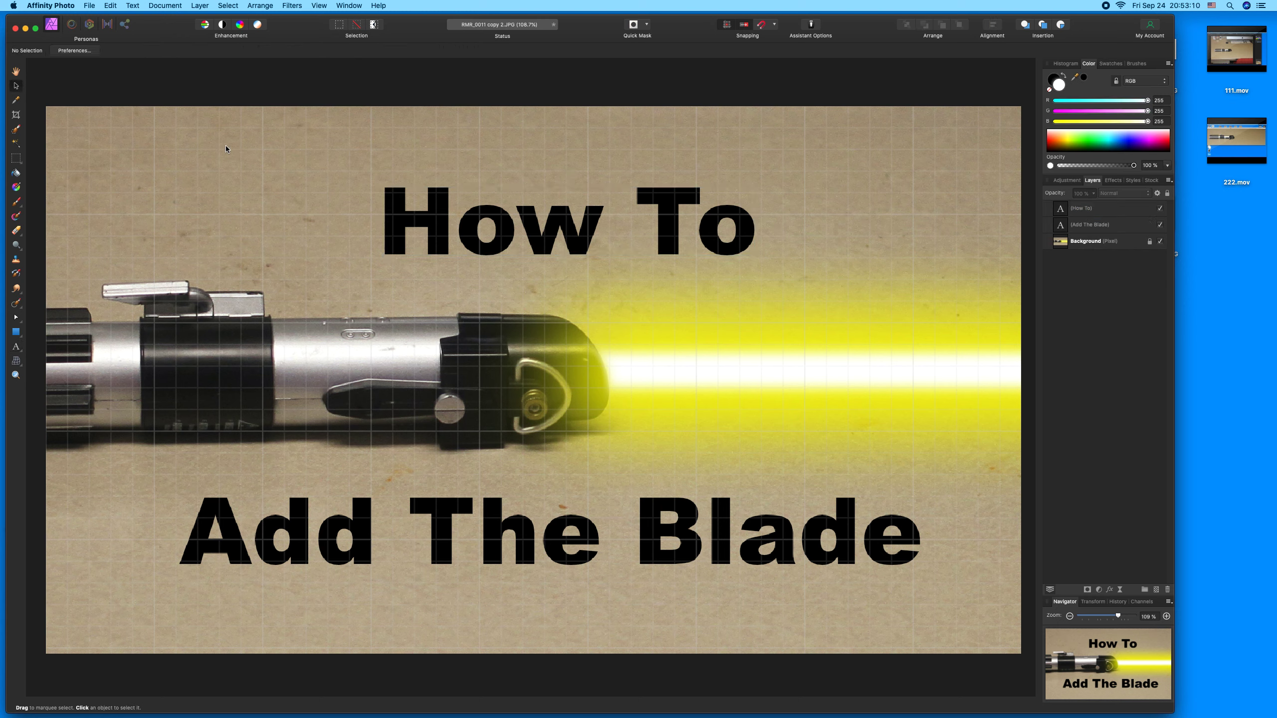
{"action": "left_click_drag", "start_coordinate": [462, 229], "coordinate": [459, 236]}
{"action": "left_click", "coordinate": [533, 530]}
{"action": "left_click_drag", "start_coordinate": [533, 530], "coordinate": [527, 528]}
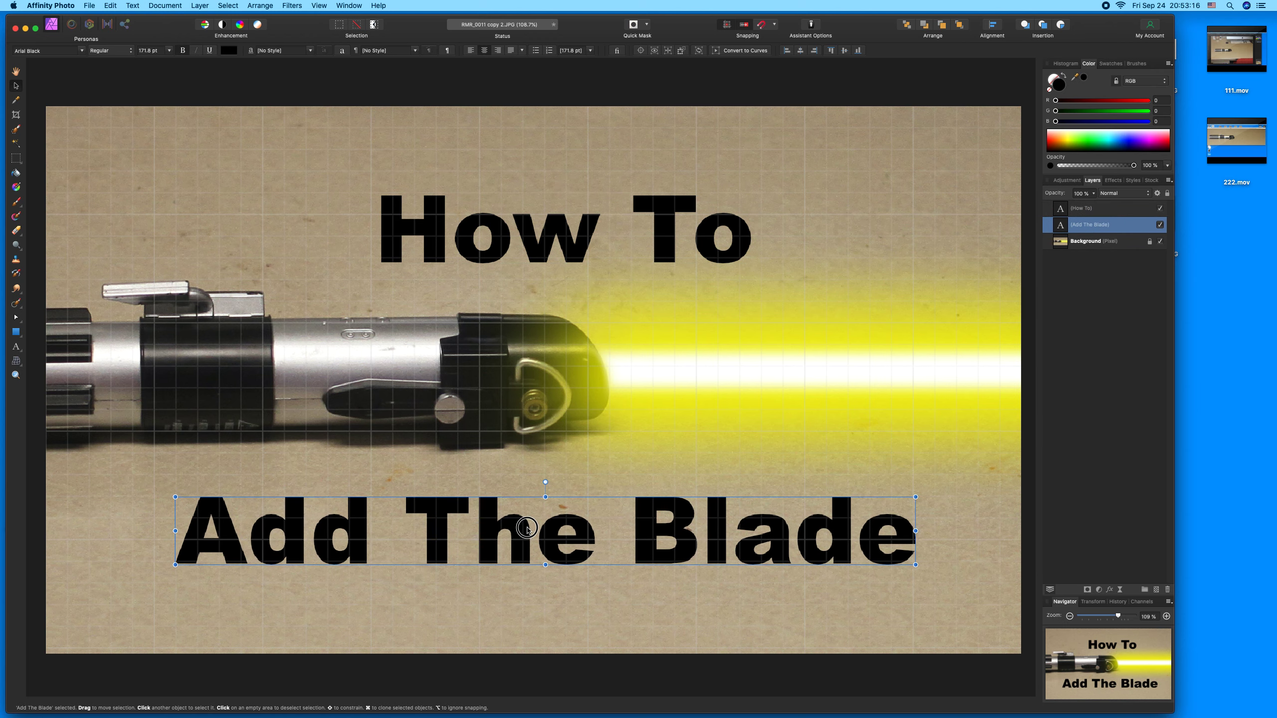
{"action": "left_click", "coordinate": [290, 80]}
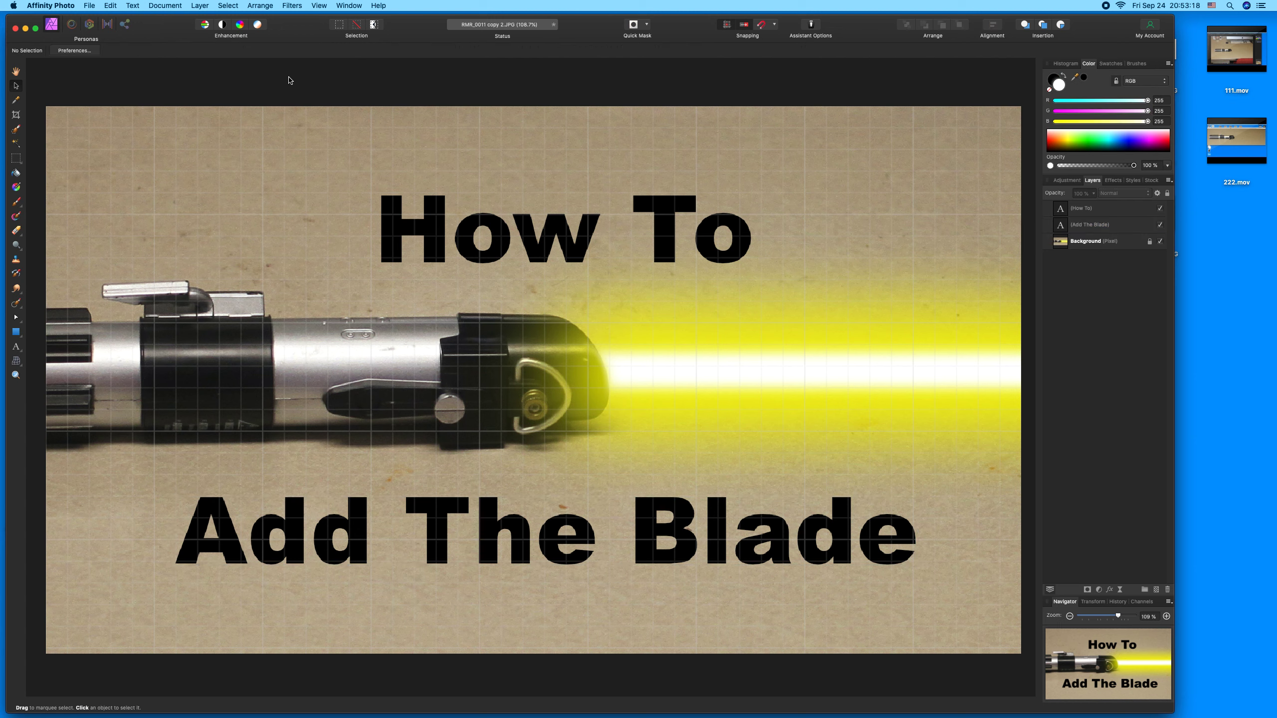
{"action": "key", "text": "super+s"}
{"action": "left_click", "coordinate": [595, 230]}
Step: Close the Affinity Photo document and view RMR_0011 copy 2.JPG in Preview
{"action": "left_click", "coordinate": [15, 29]}
{"action": "left_click", "coordinate": [1010, 296]}
{"action": "double_click", "coordinate": [1156, 219]}
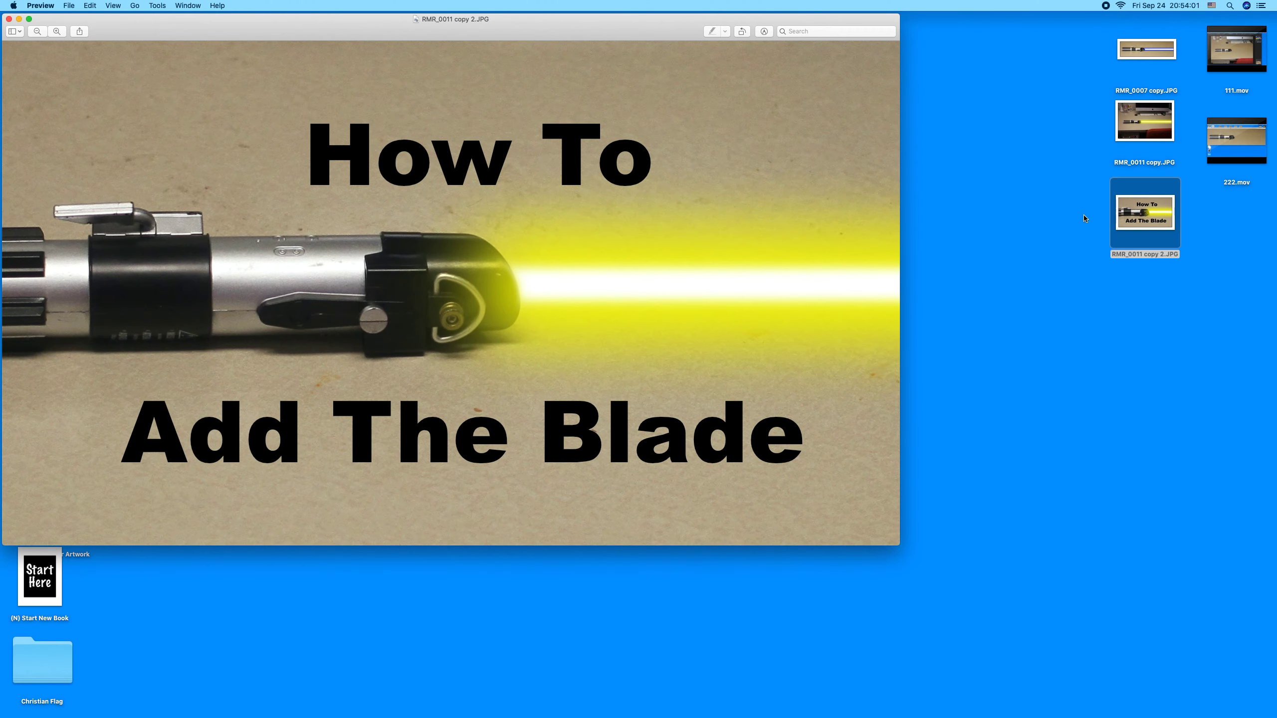
{"action": "key", "text": "cmd+w"}
Step: Check in Get Info that RMR_0011 copy 2.JPG is 1.7 MB
{"action": "left_click", "coordinate": [1122, 222]}
{"action": "key", "text": "cmd+i"}
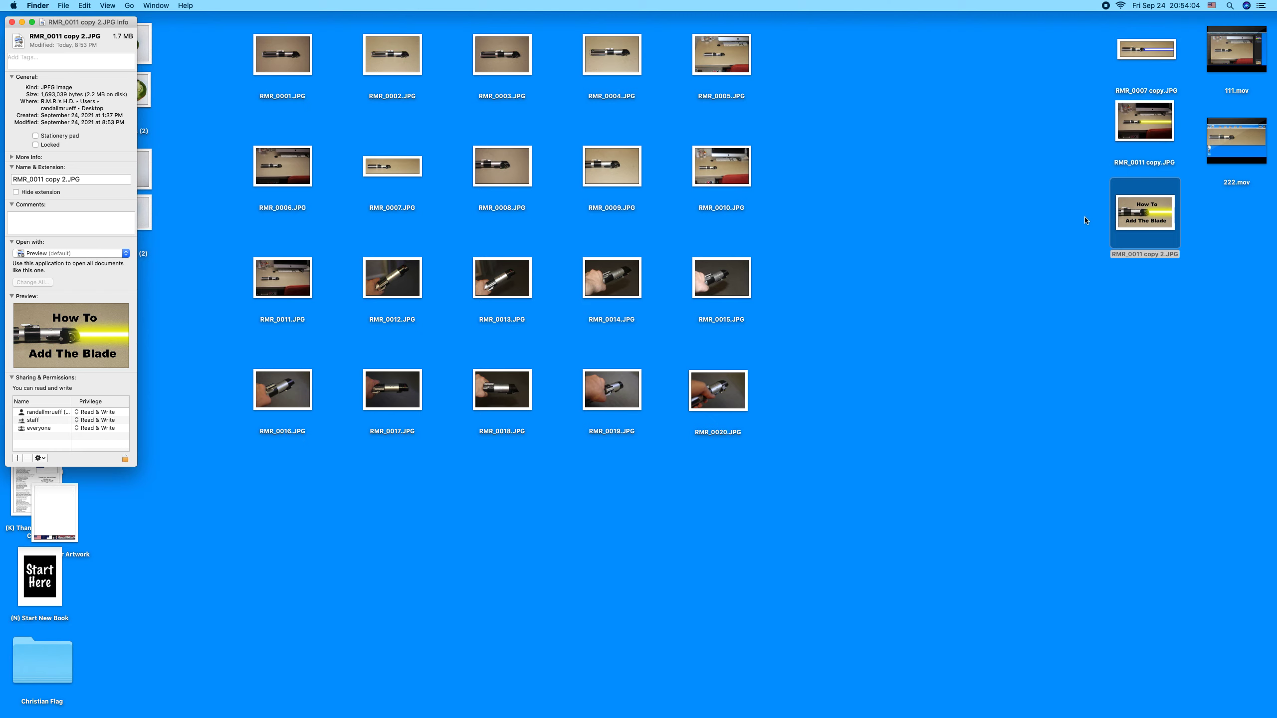
{"action": "left_click", "coordinate": [11, 22]}
{"action": "left_click", "coordinate": [881, 251]}
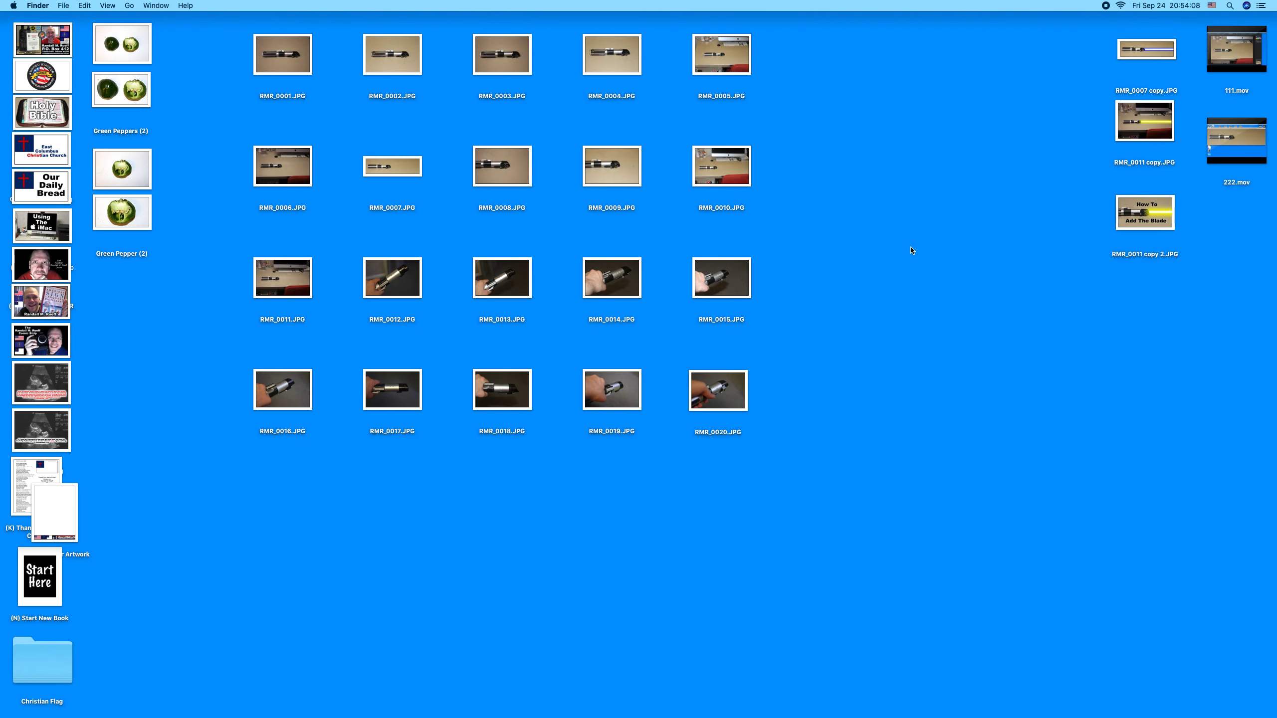
Step: Resize RMR_0011 copy 2.JPG to 1600 × 900 pixels with Adjust Size and save it
{"action": "double_click", "coordinate": [1128, 222]}
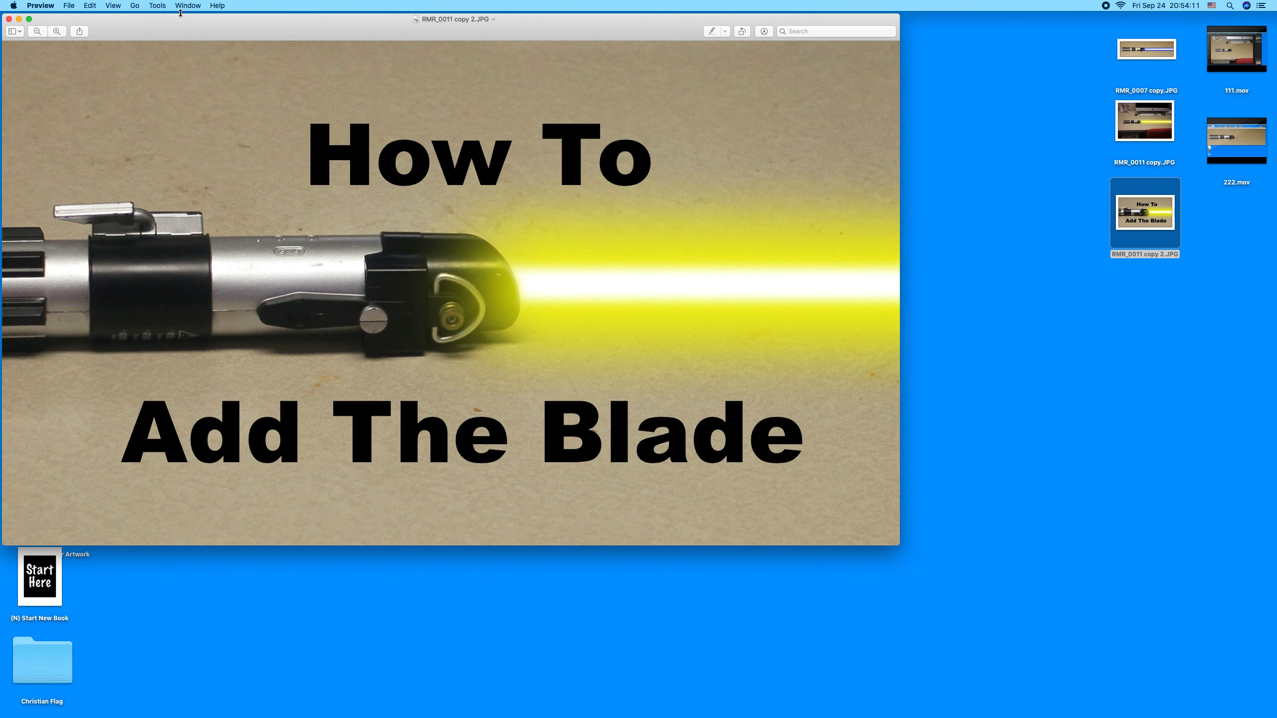
{"action": "left_click", "coordinate": [155, 5]}
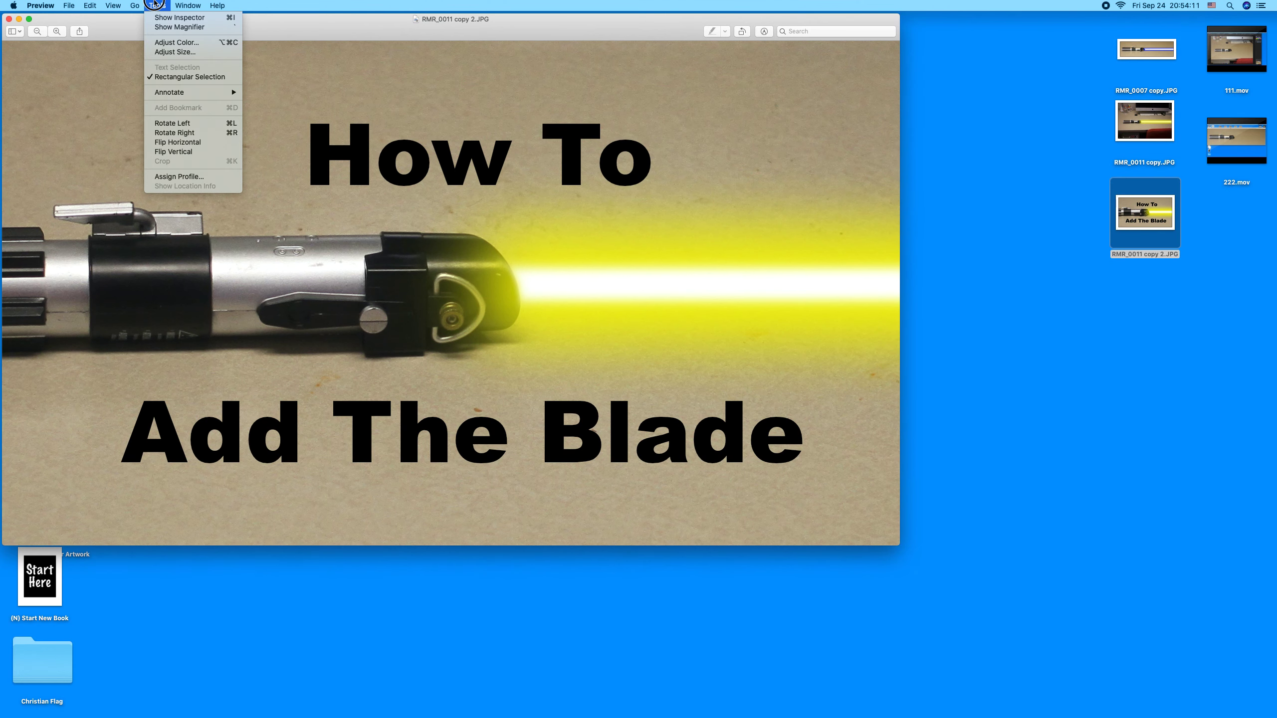
{"action": "left_click", "coordinate": [164, 51]}
{"action": "type", "text": "1600"}
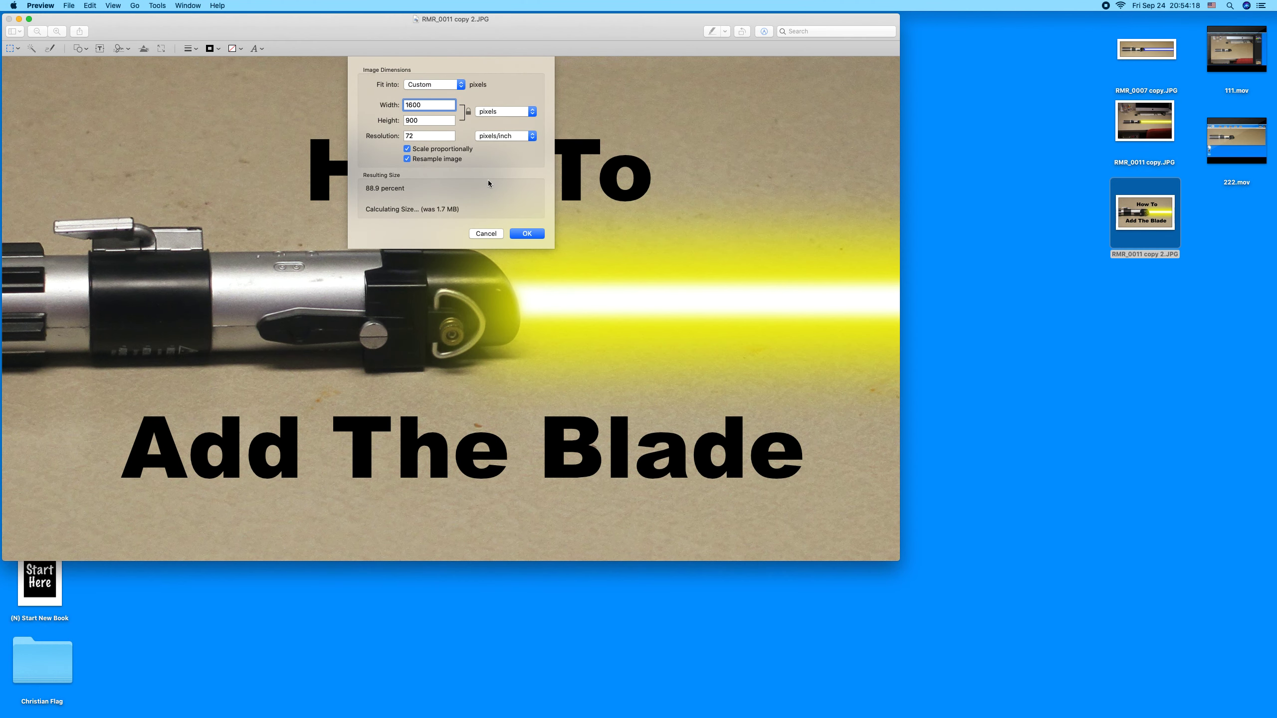
{"action": "left_click", "coordinate": [527, 233]}
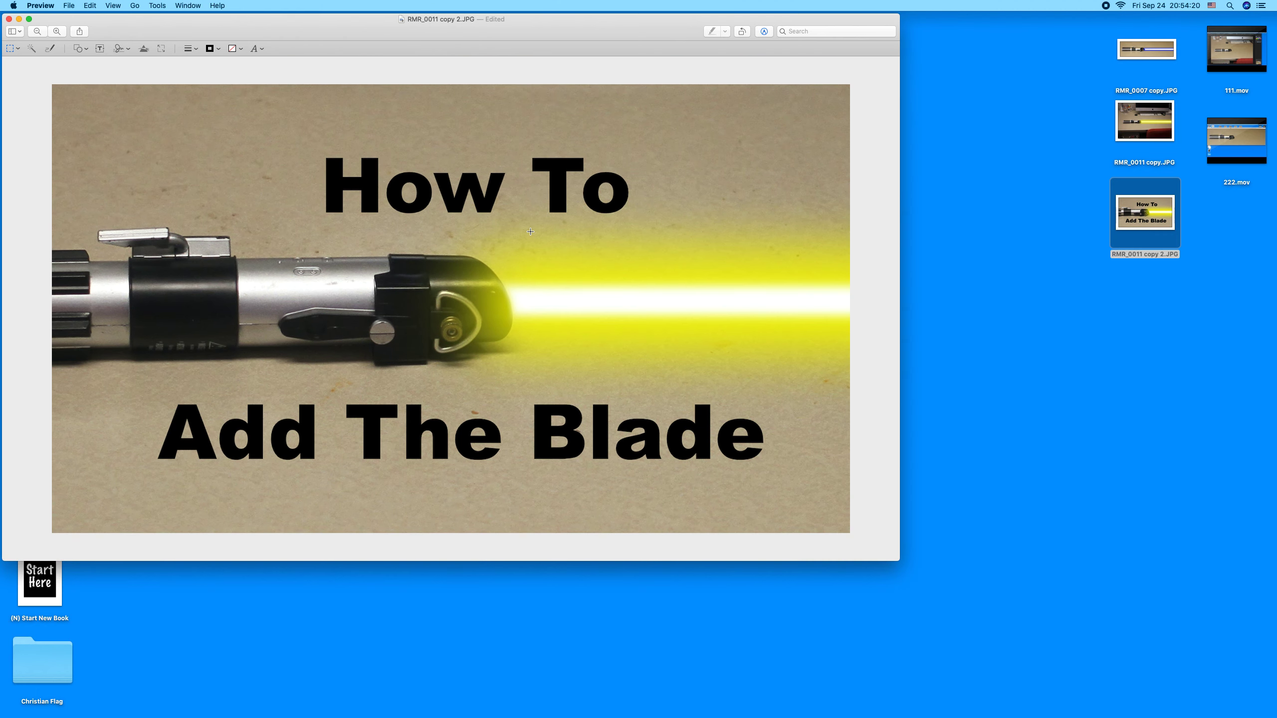
{"action": "key", "text": "super+s"}
{"action": "key", "text": "super+q"}
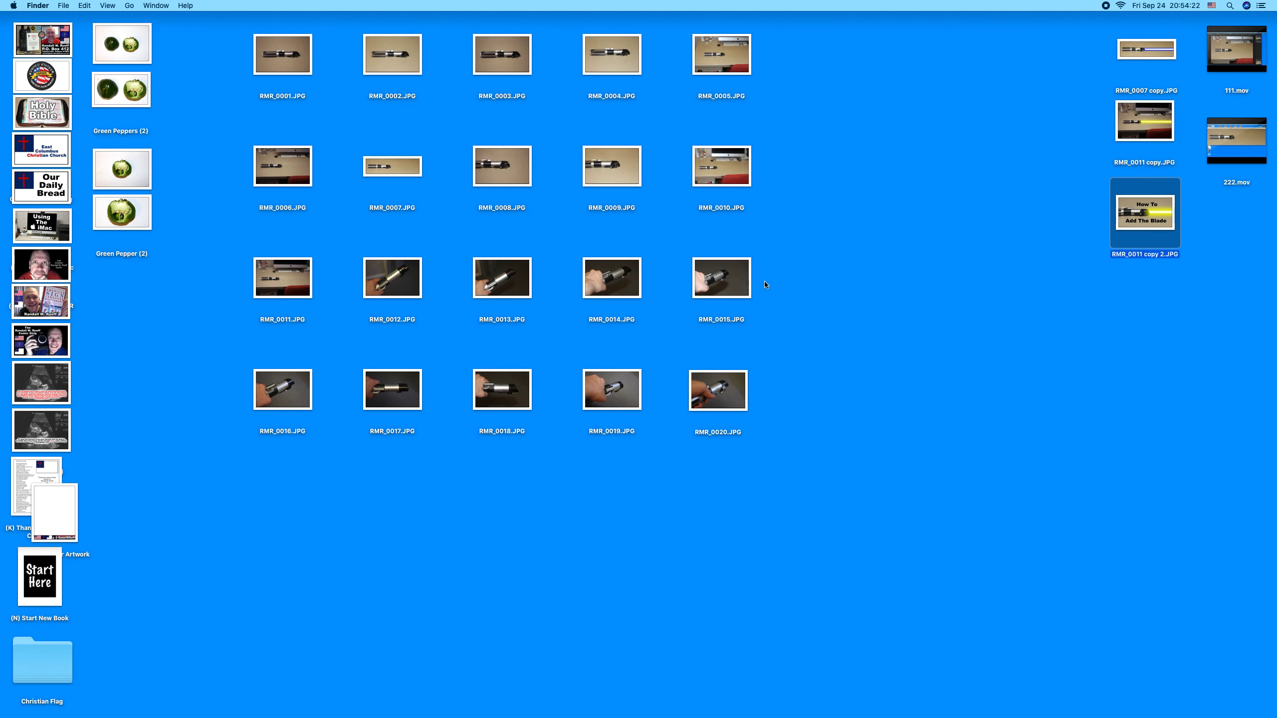
{"action": "left_click", "coordinate": [953, 290]}
{"action": "left_click", "coordinate": [1128, 213]}
{"action": "key", "text": "super+i"}
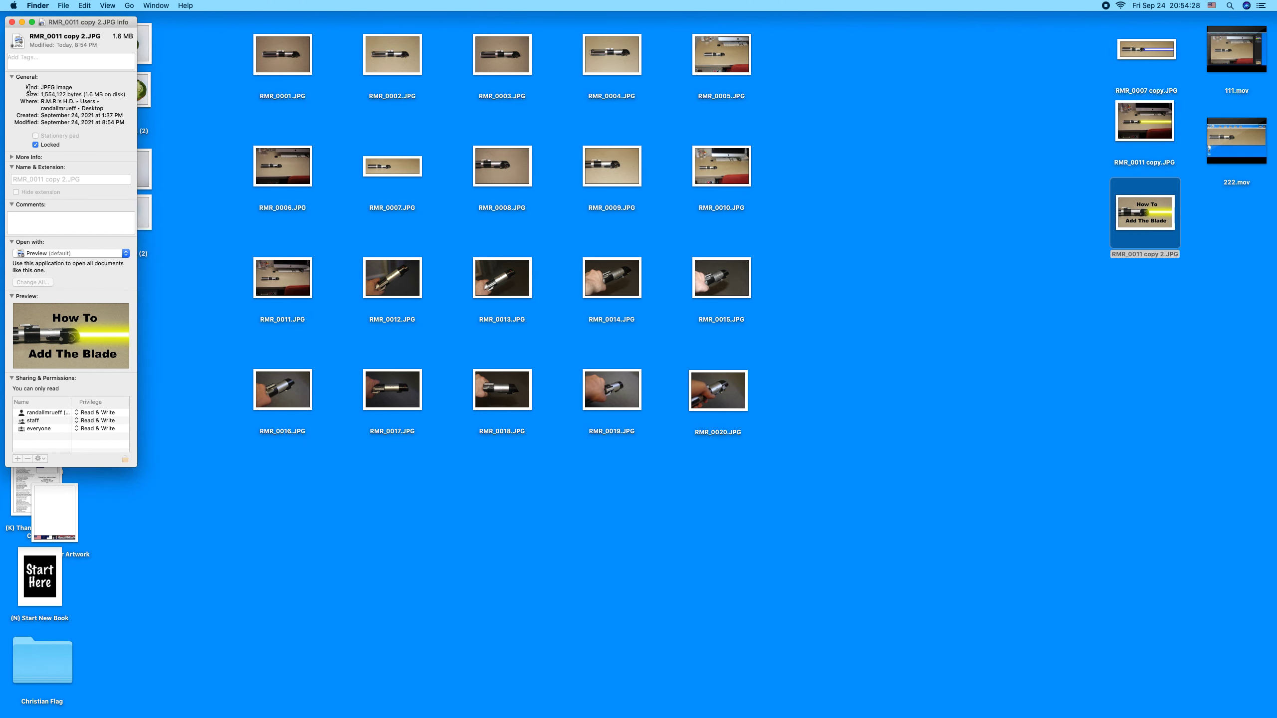
{"action": "left_click", "coordinate": [12, 22]}
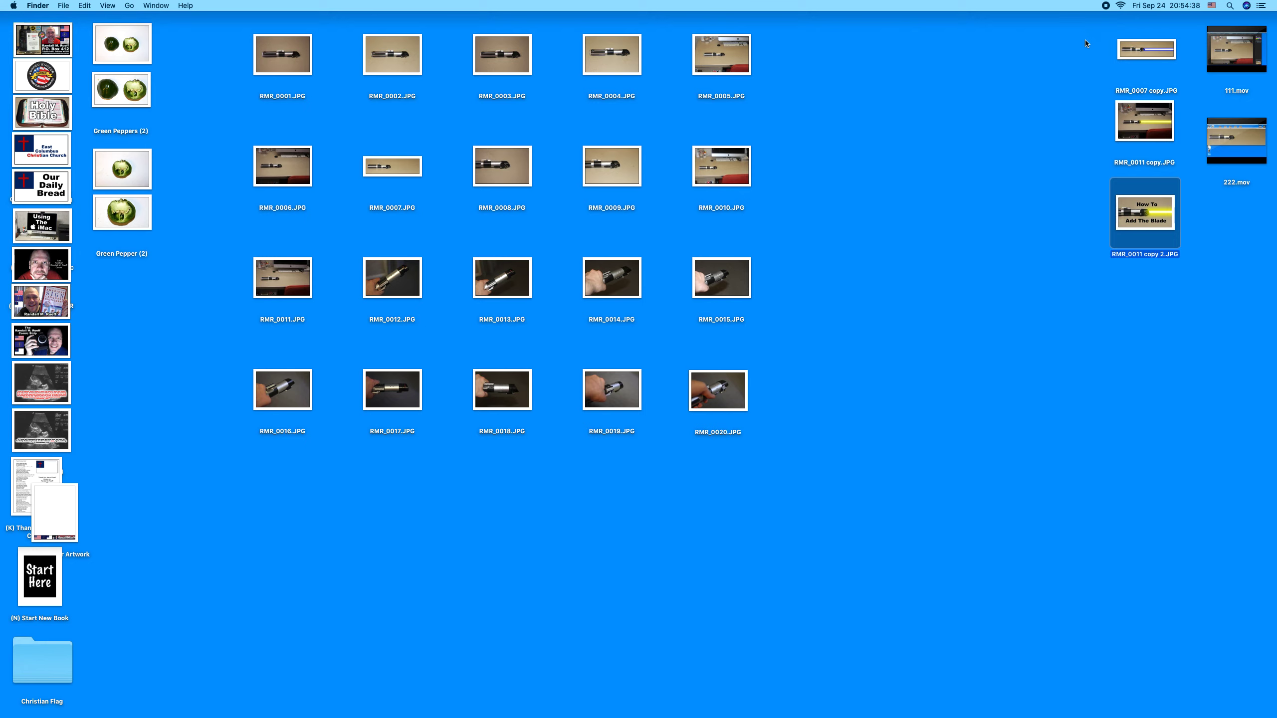
Step: Open RMR_0011 copy 2.JPG and RMR_0011 copy.JPG side by side, thumbnail in front
{"action": "double_click", "coordinate": [1147, 222]}
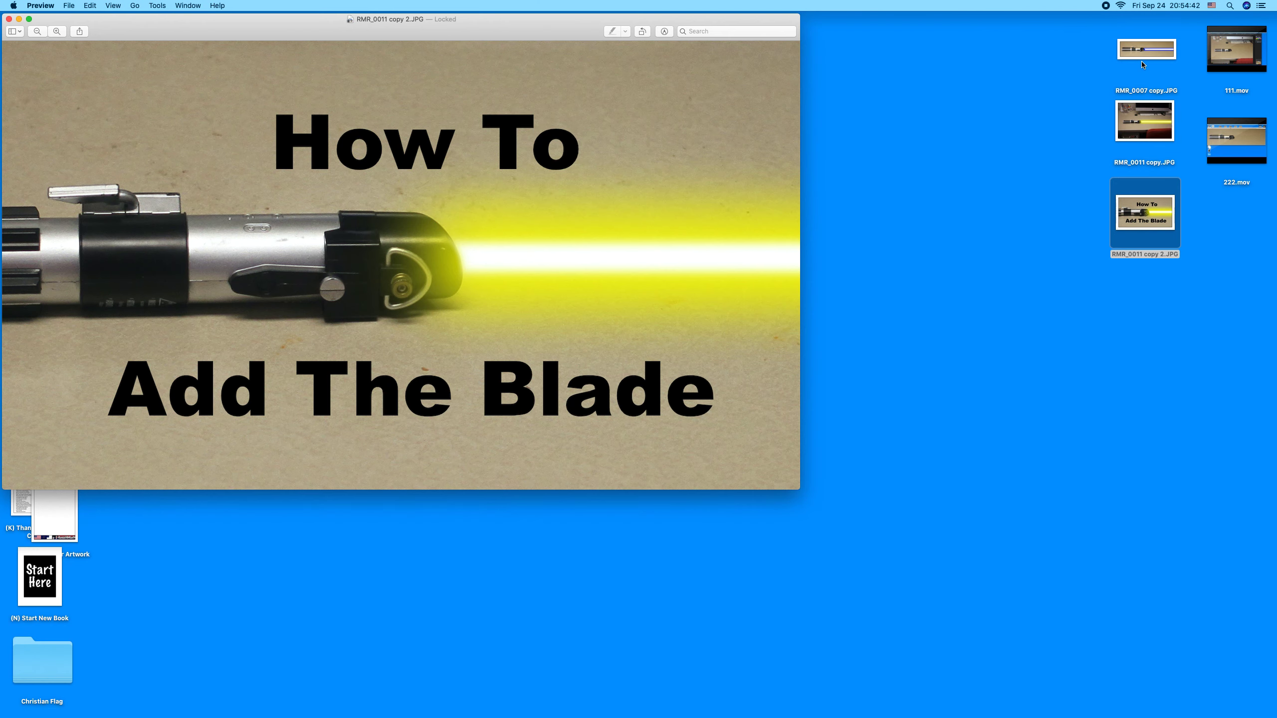
{"action": "left_click", "coordinate": [1143, 115]}
{"action": "double_click", "coordinate": [1143, 116]}
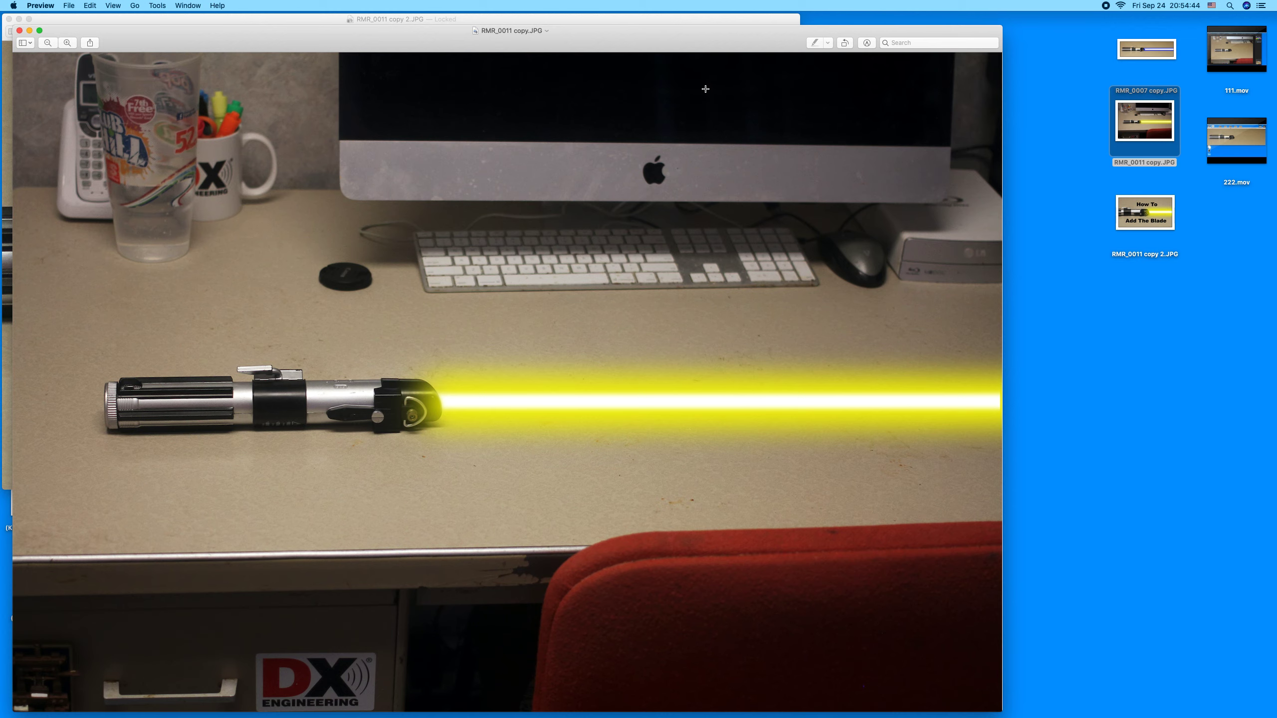
{"action": "left_click_drag", "start_coordinate": [663, 47], "coordinate": [998, 253]}
{"action": "left_click", "coordinate": [741, 18]}
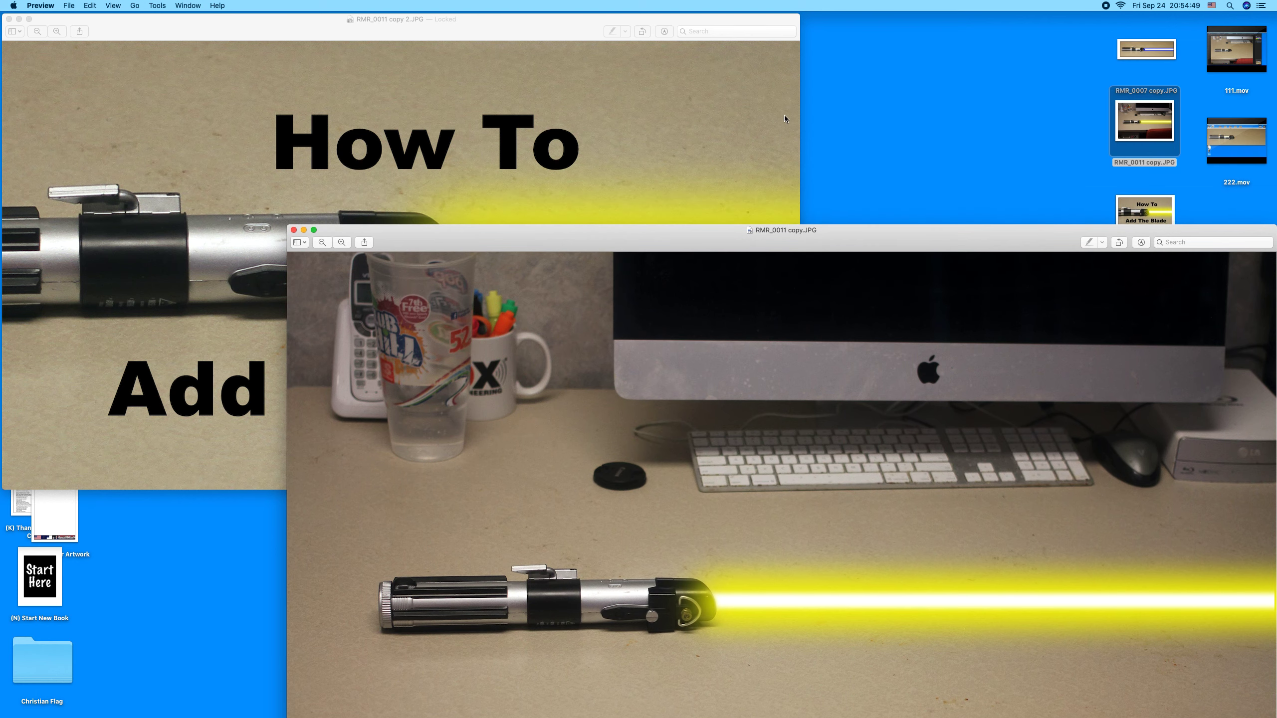
{"action": "left_click", "coordinate": [597, 36]}
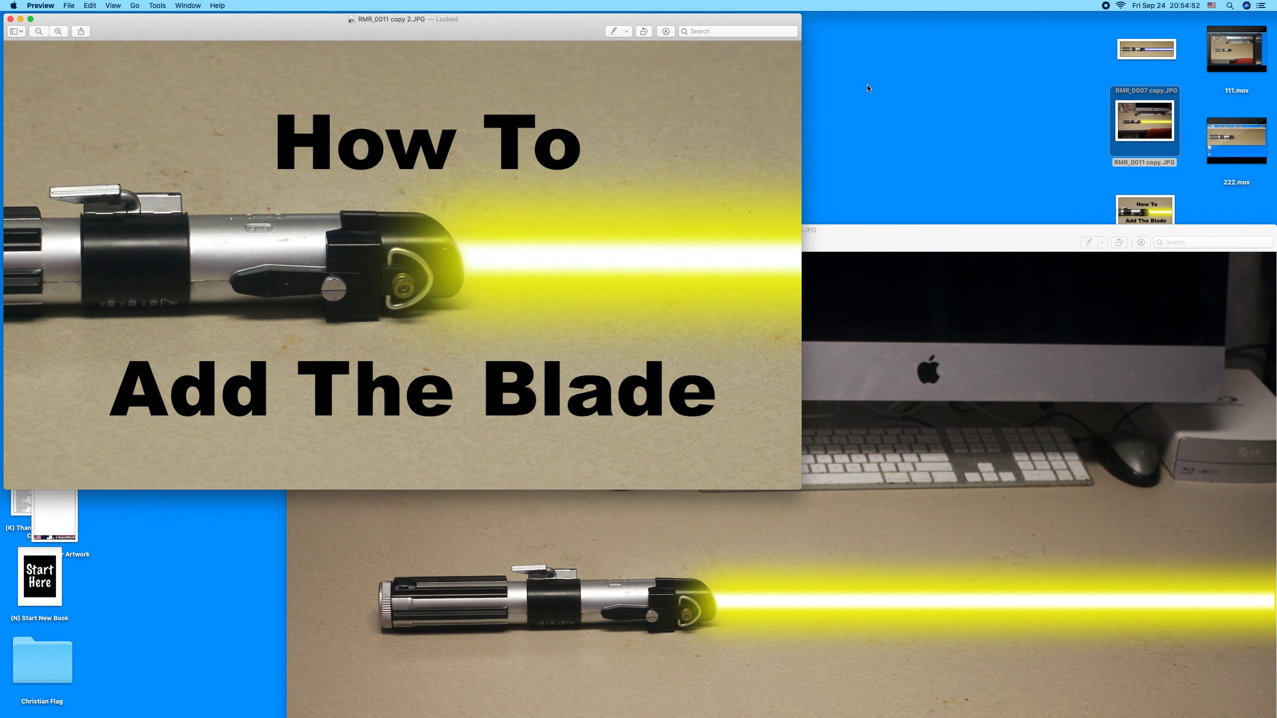